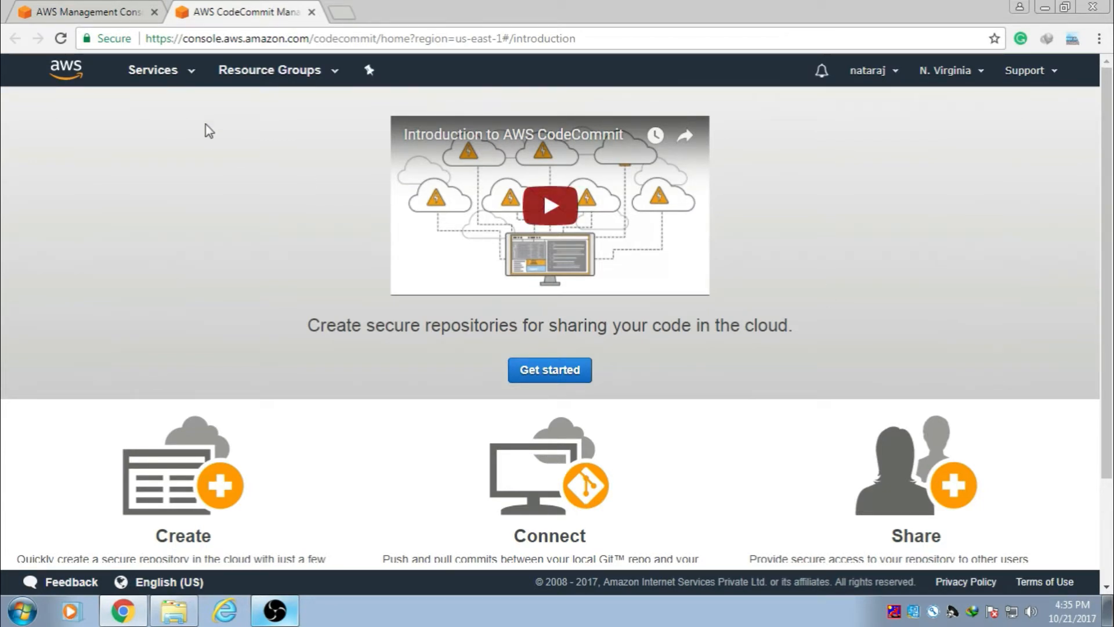
Step: Go from the console home to IAM's Users list, which is still empty
click(71, 13)
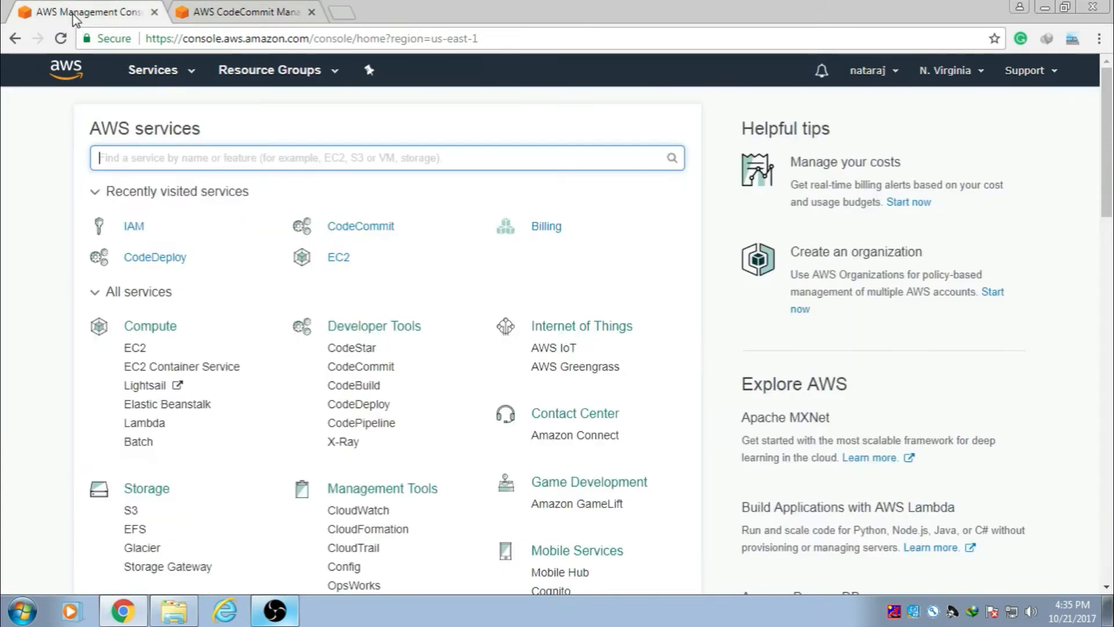
click(135, 228)
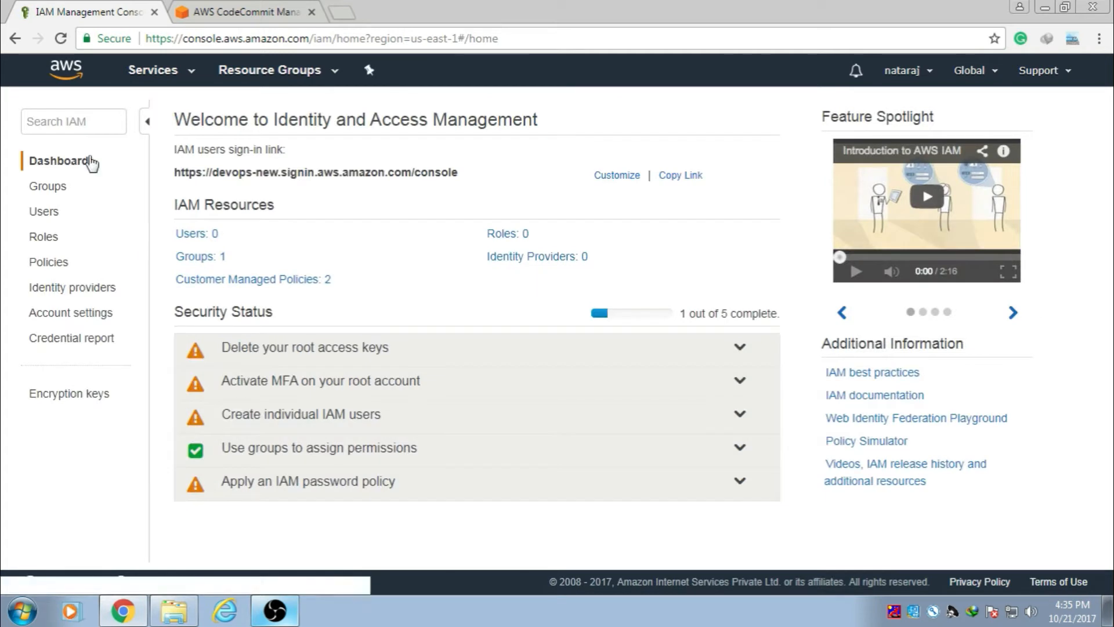
click(51, 217)
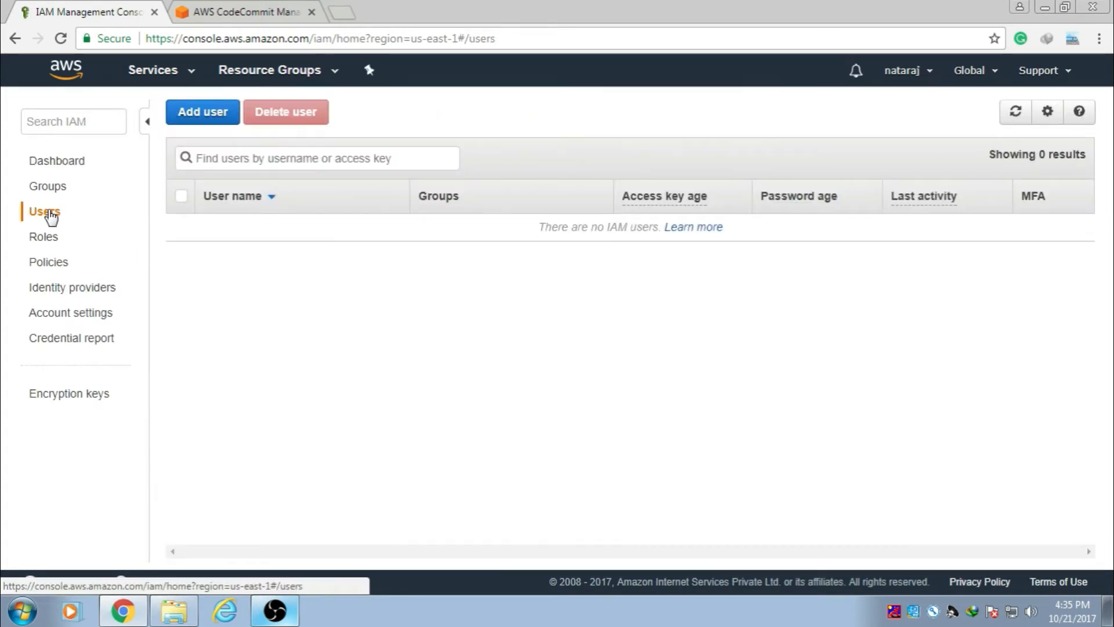
Step: Add a user named 'codeuser' with programmatic access and continue to Set permissions
click(197, 119)
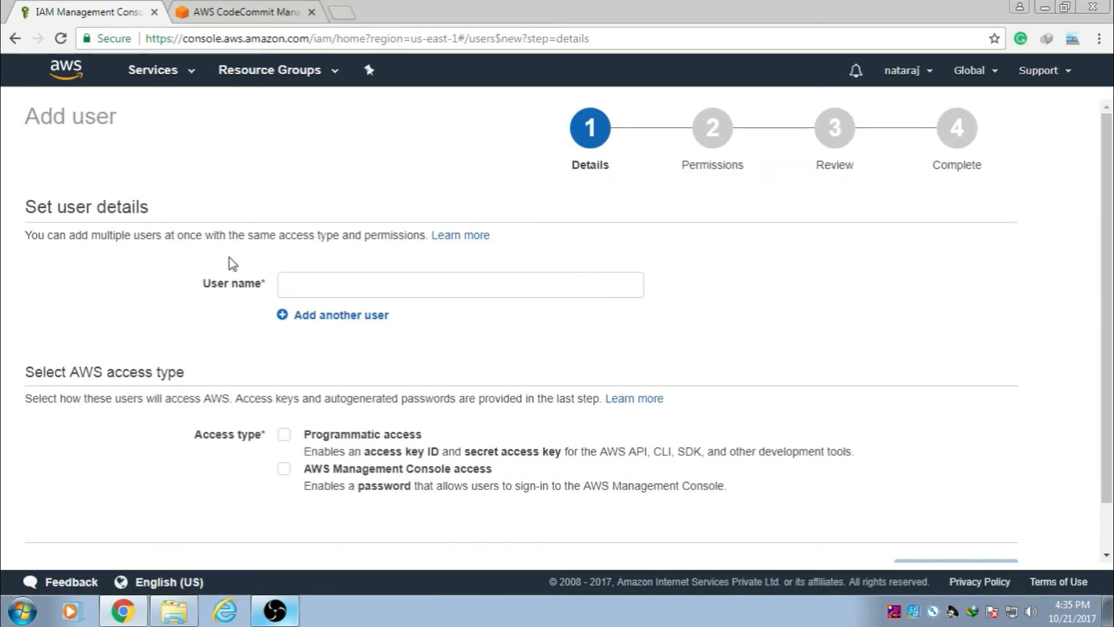
click(287, 283)
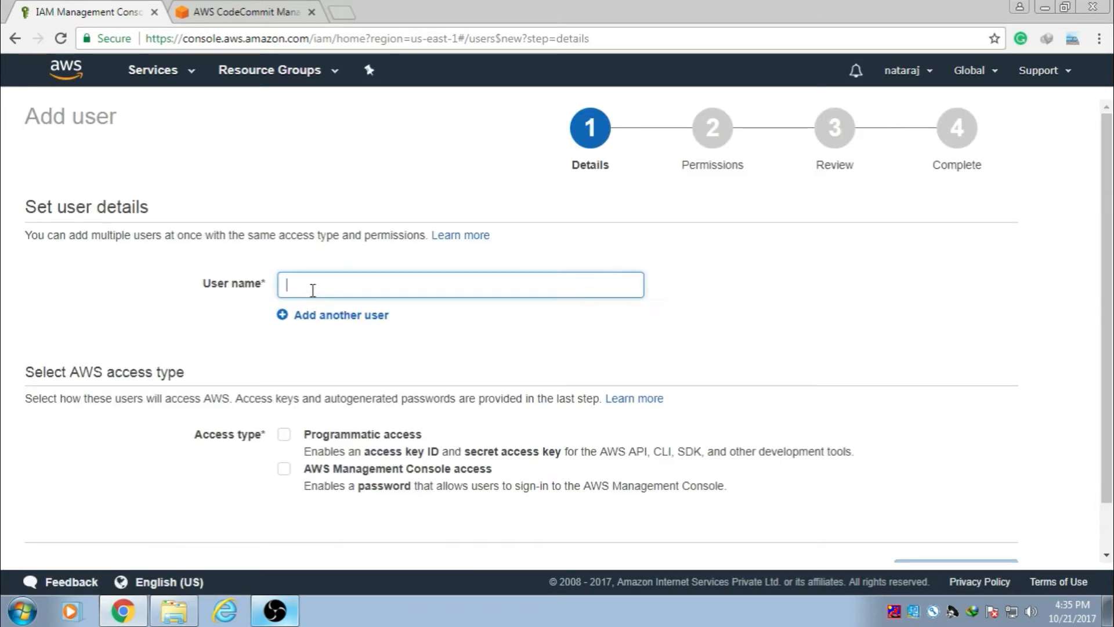
text(cod)
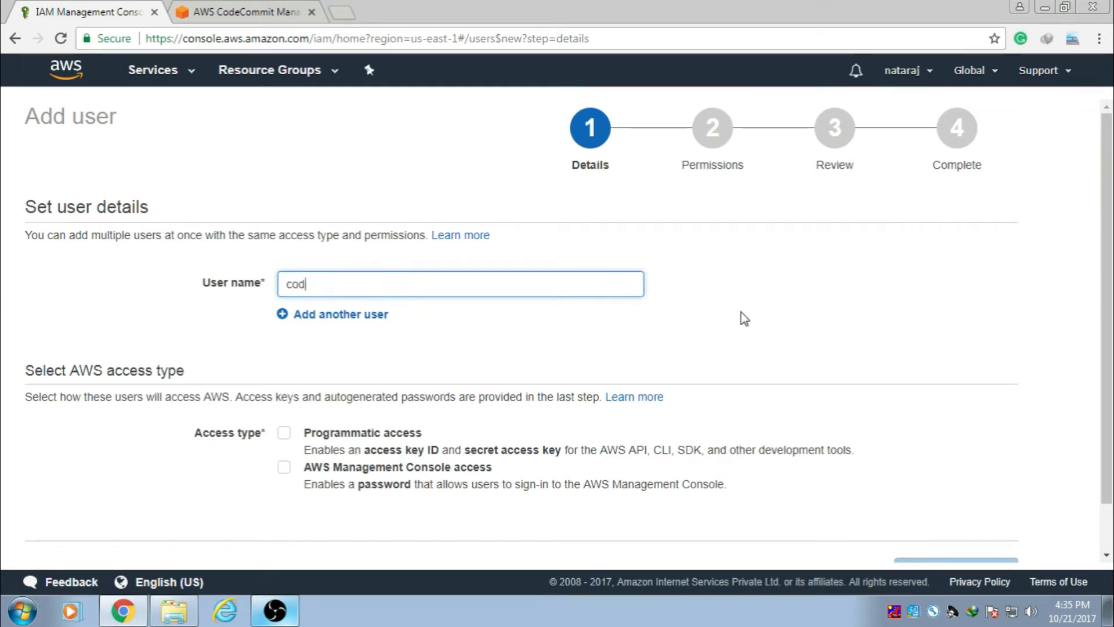
text(euser)
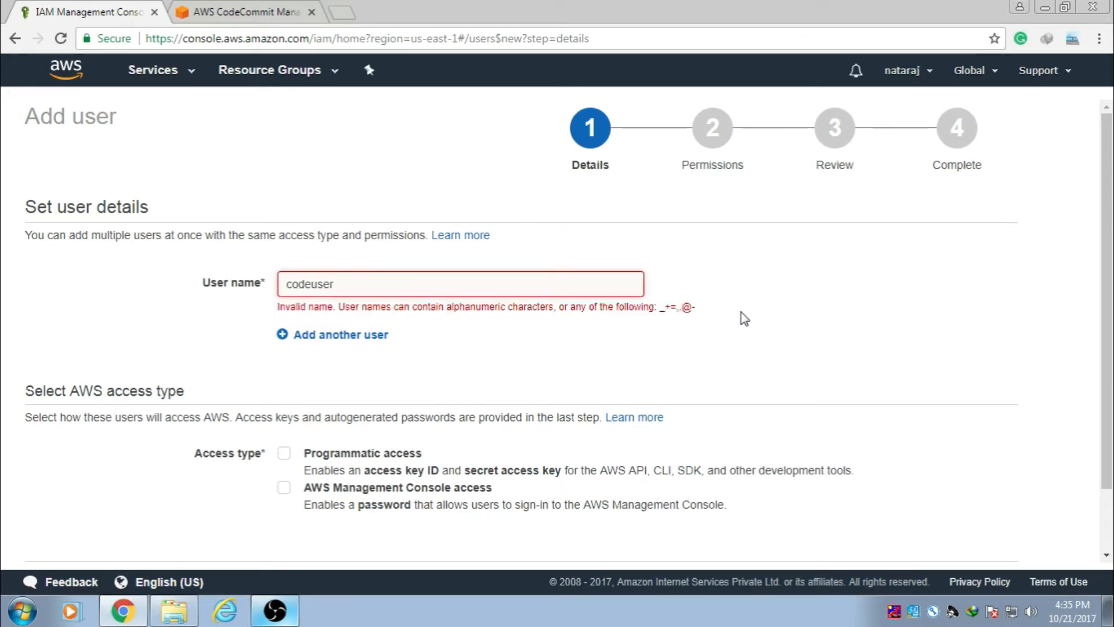
key(BackSpace)
scroll(623, 337, down, 1)
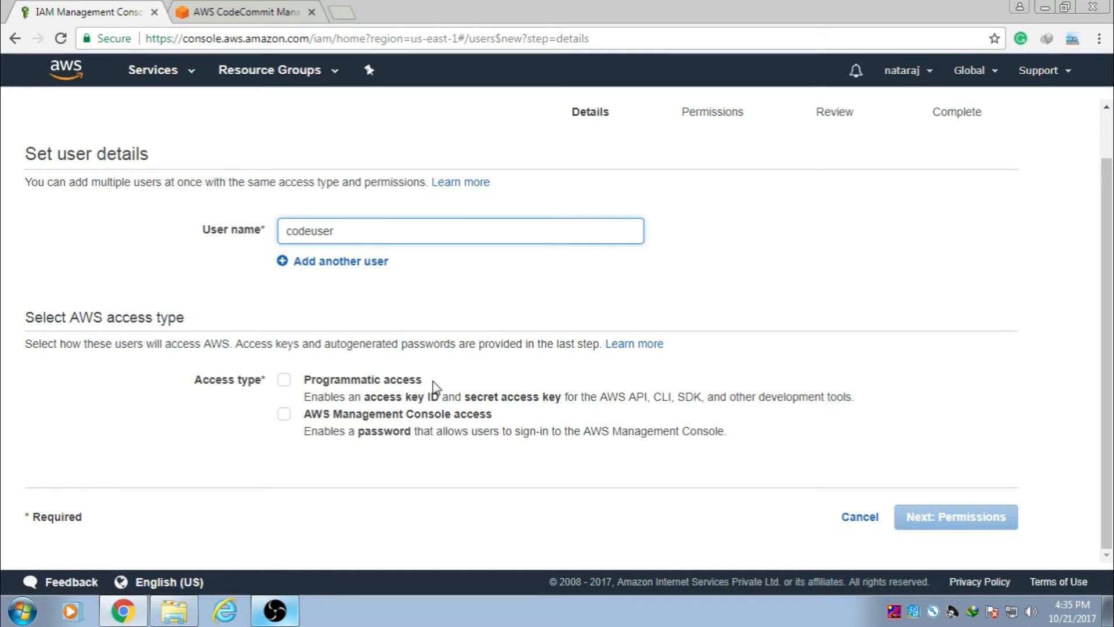
click(284, 381)
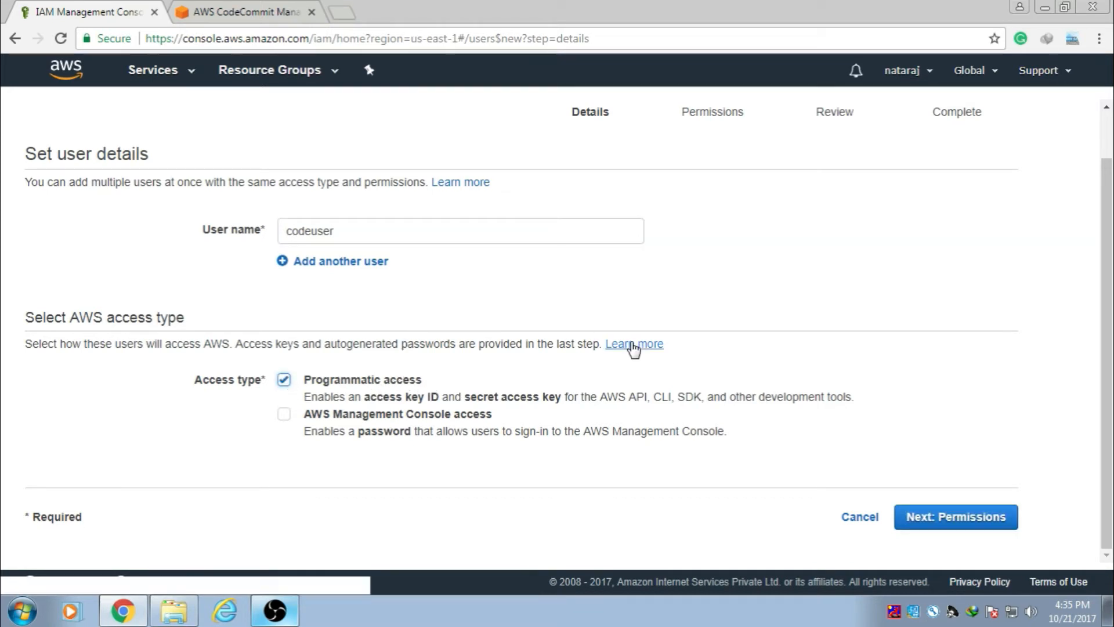
click(948, 521)
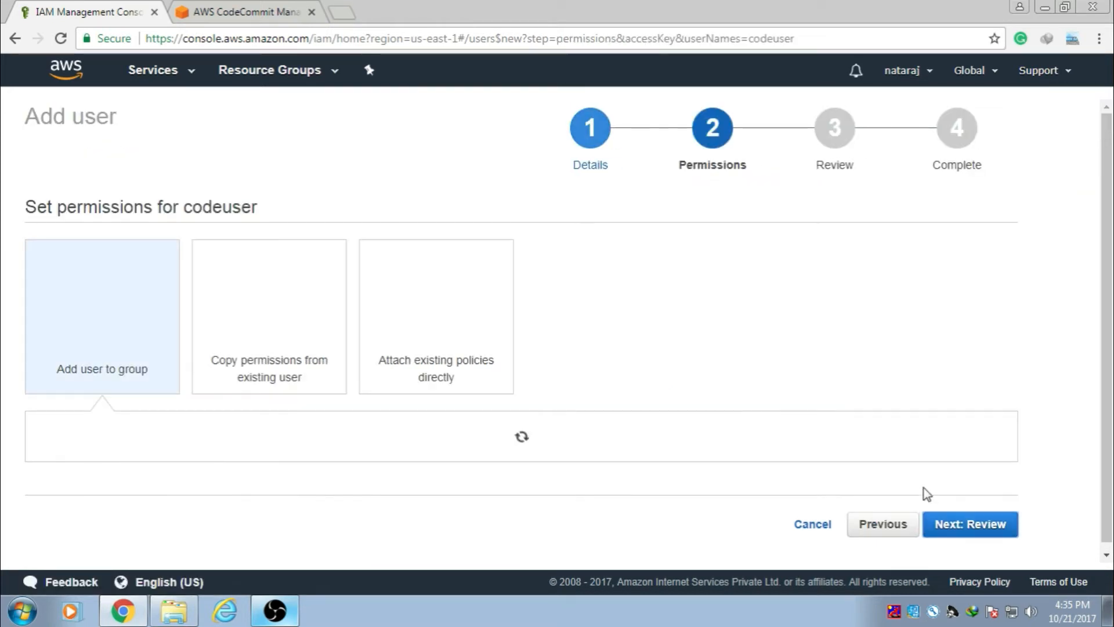
Step: Attach the AWSCodeCommitFullAccess policy directly to codeuser, found by searching 'awscodeco'
scroll(665, 348, down, 1)
scroll(665, 348, down, 1)
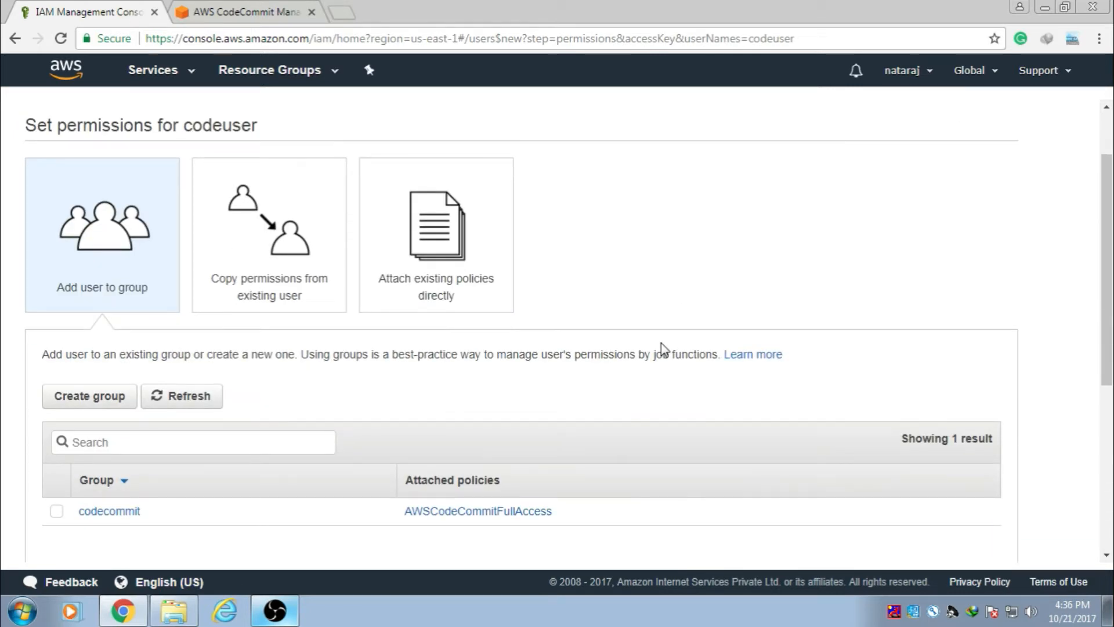
click(458, 260)
scroll(643, 310, down, 4)
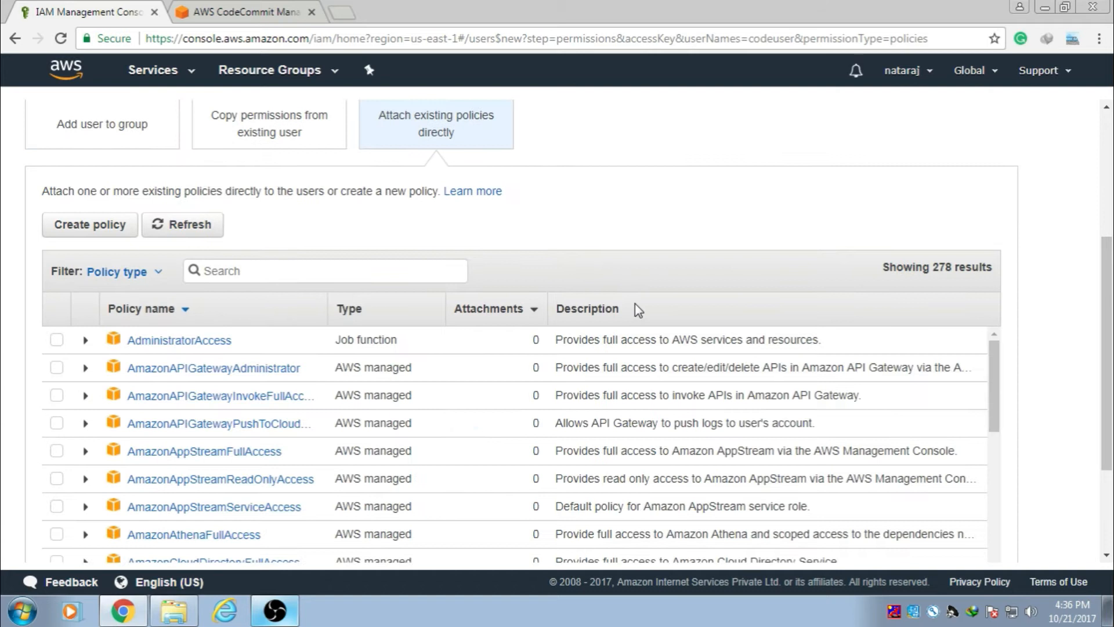
click(308, 271)
text(awscodeco)
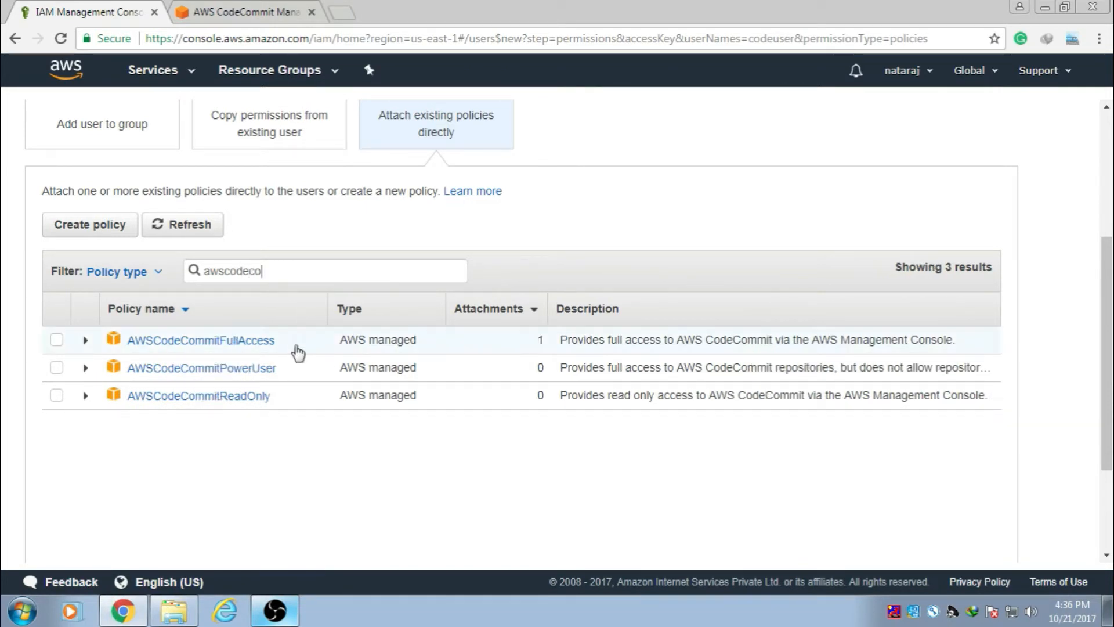
click(56, 340)
Step: Move on to the Review page and look over codeuser's settings
scroll(581, 340, down, 3)
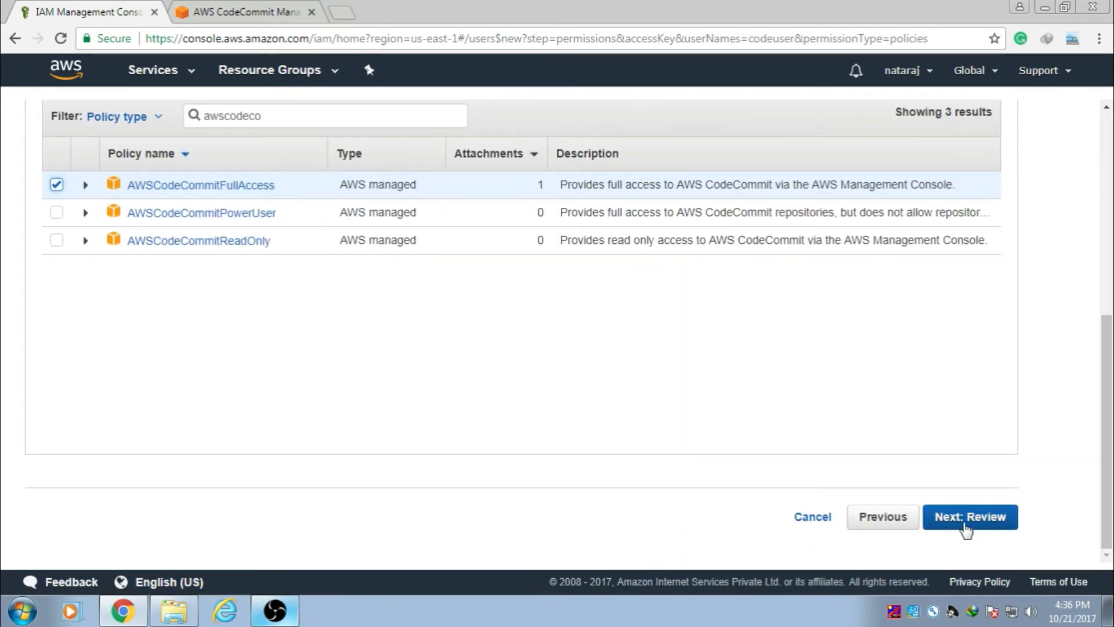
click(966, 523)
scroll(749, 346, down, 2)
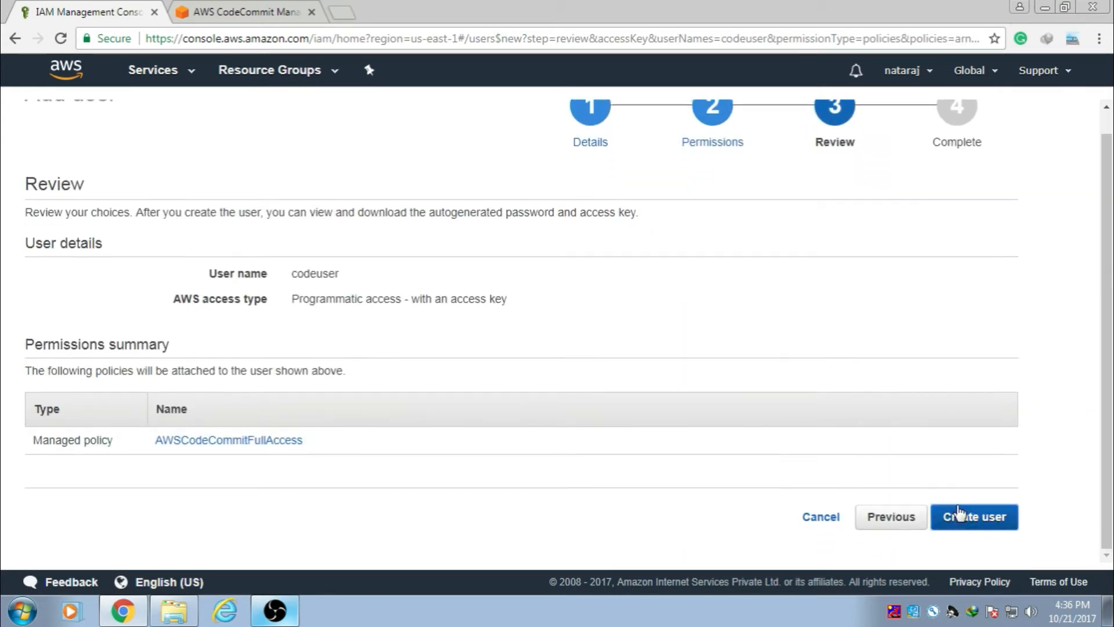
scroll(879, 368, up, 2)
scroll(882, 374, down, 1)
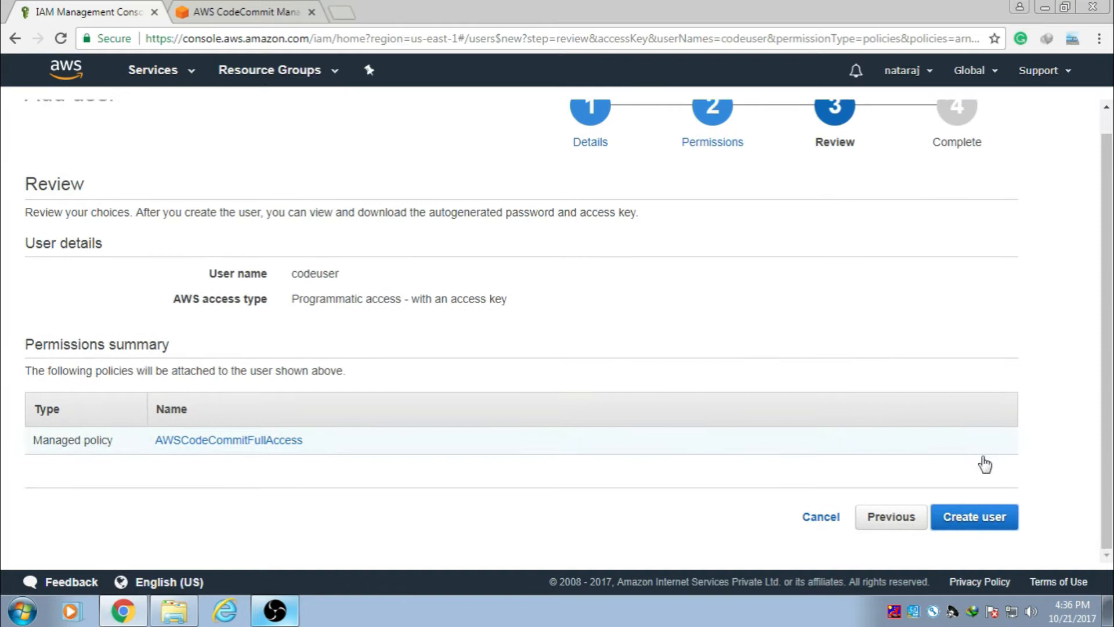
Step: Create codeuser, download its credentials .csv, and close the wizard back to Users
click(979, 515)
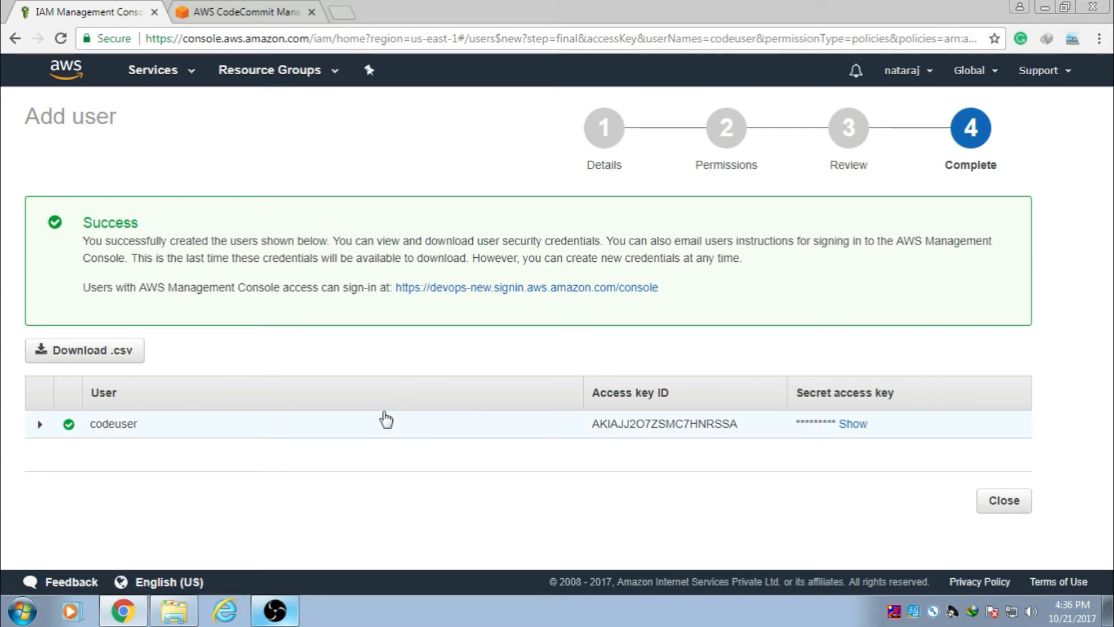
click(122, 345)
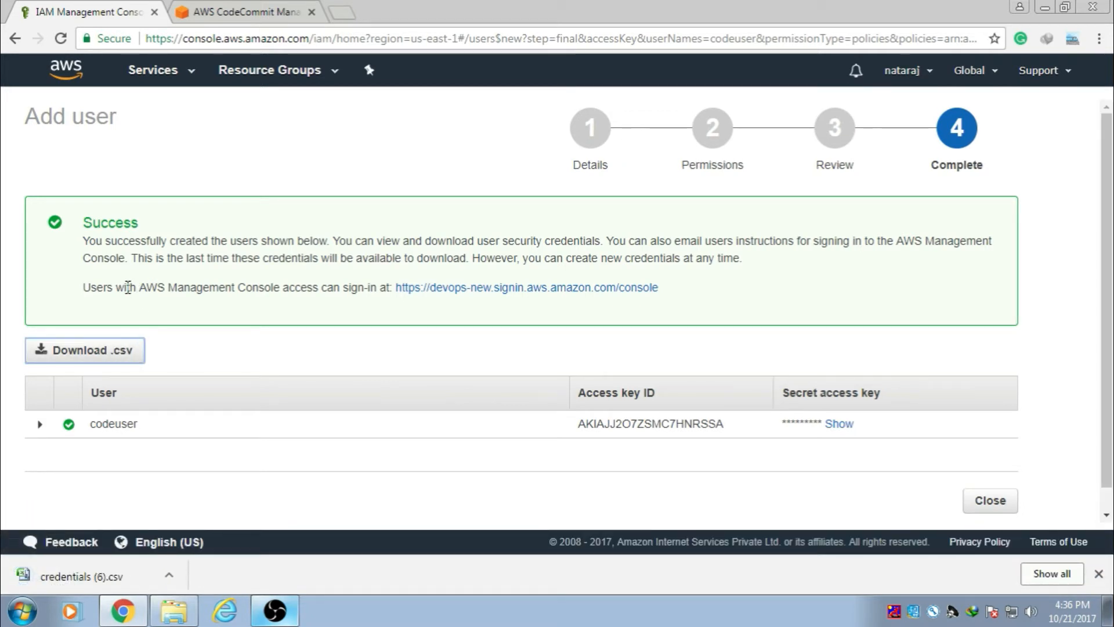
click(1099, 574)
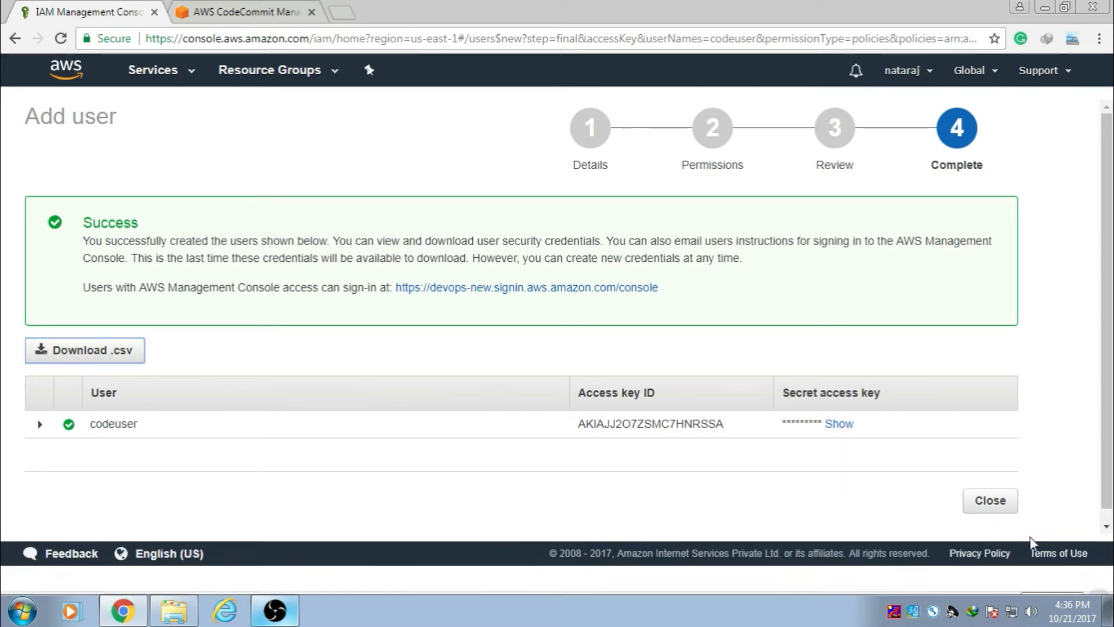
click(998, 501)
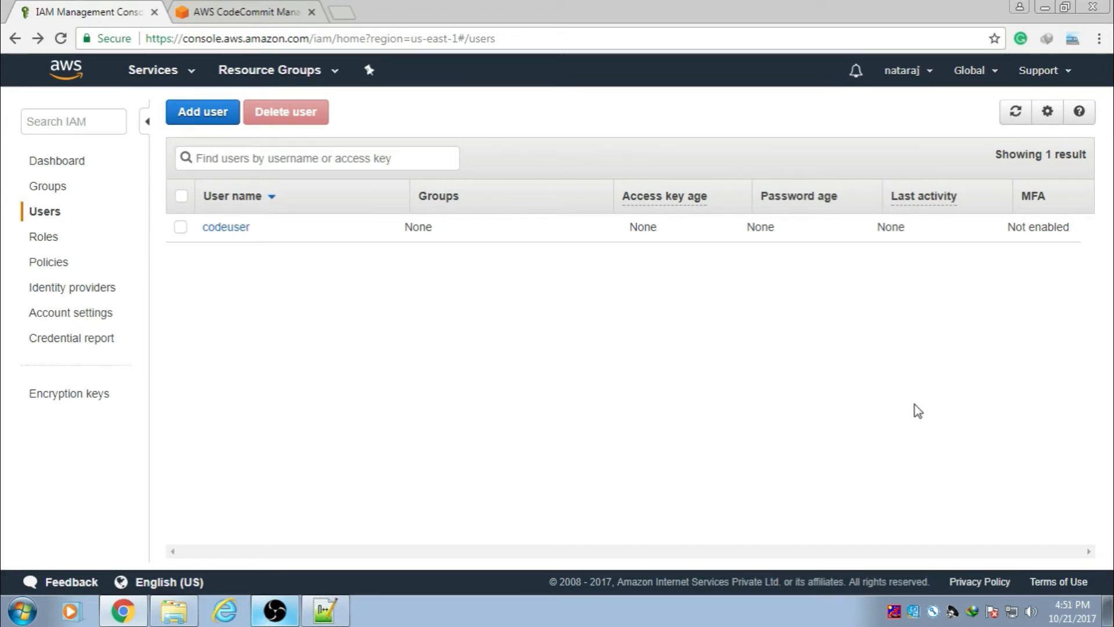
Step: Launch PuTTYgen through a Start menu search for 'putty' and generate an RSA key pair
click(38, 613)
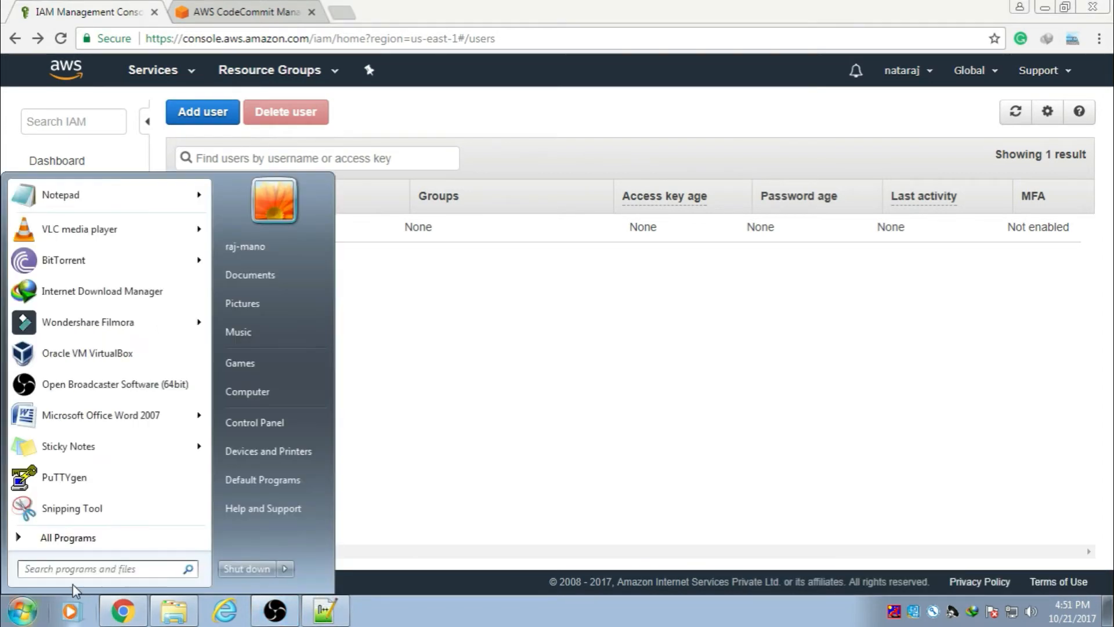
text(putt)
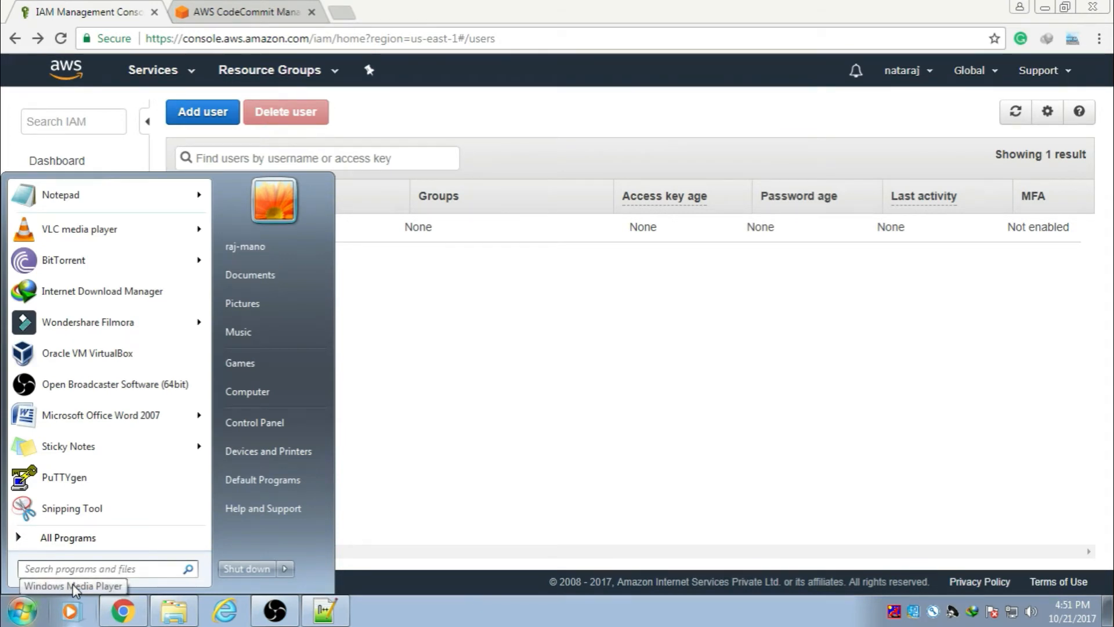
text(y)
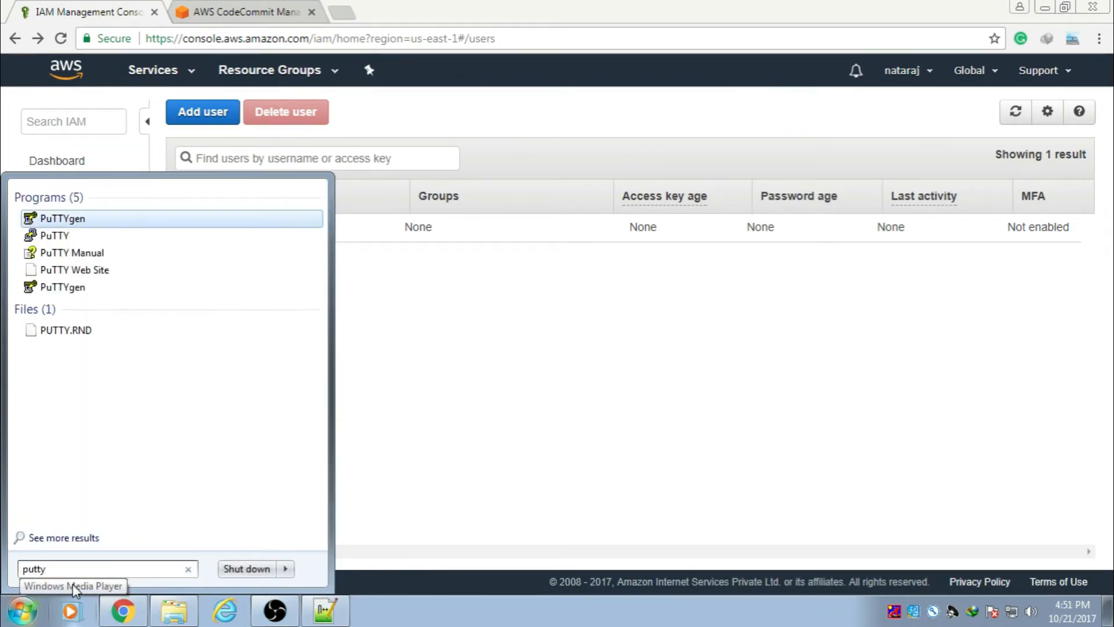
click(72, 223)
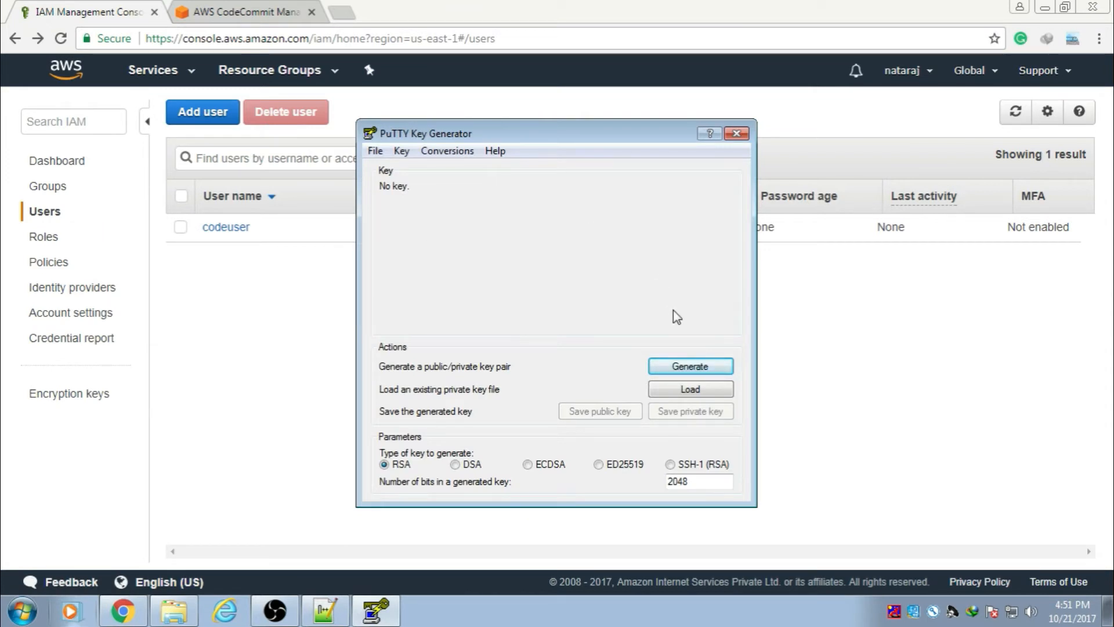
click(691, 366)
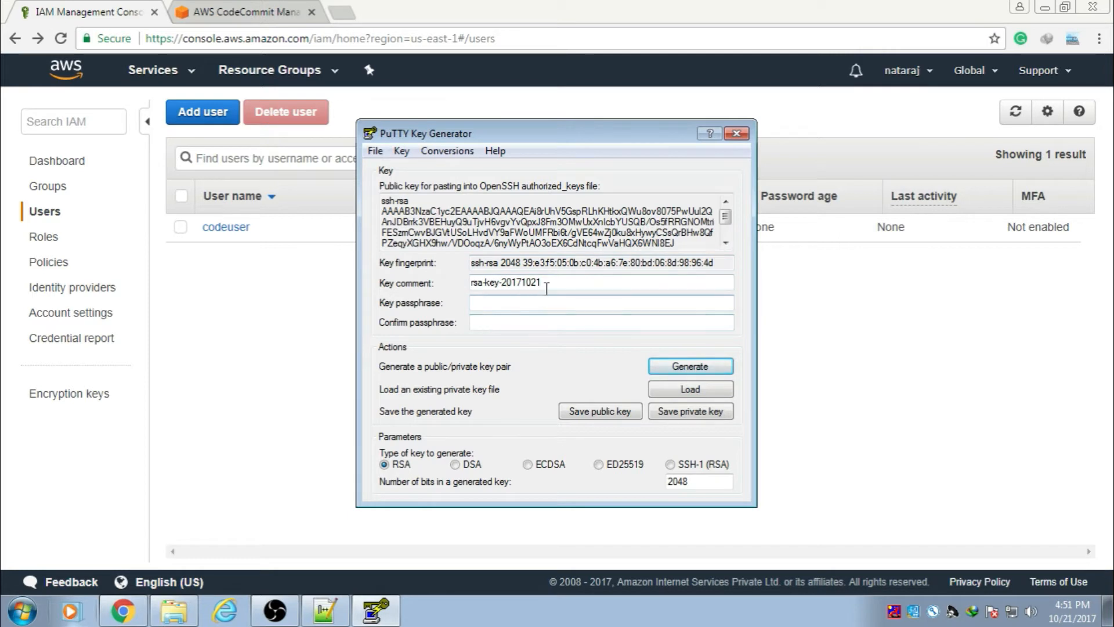
Step: Change the PuTTYgen key comment to 'codecommit'
drag(548, 283, 472, 285)
key(BackSpace)
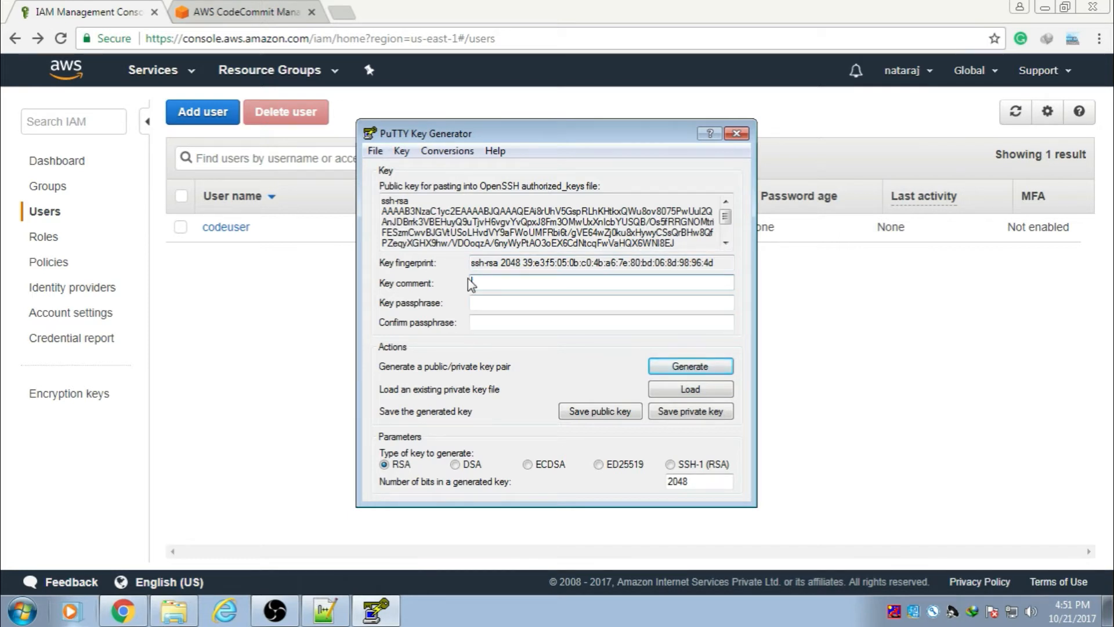
text(codecommiy)
key(BackSpace)
text(t)
Step: Copy the whole public key text into a new Notepad++ document
drag(676, 244, 373, 201)
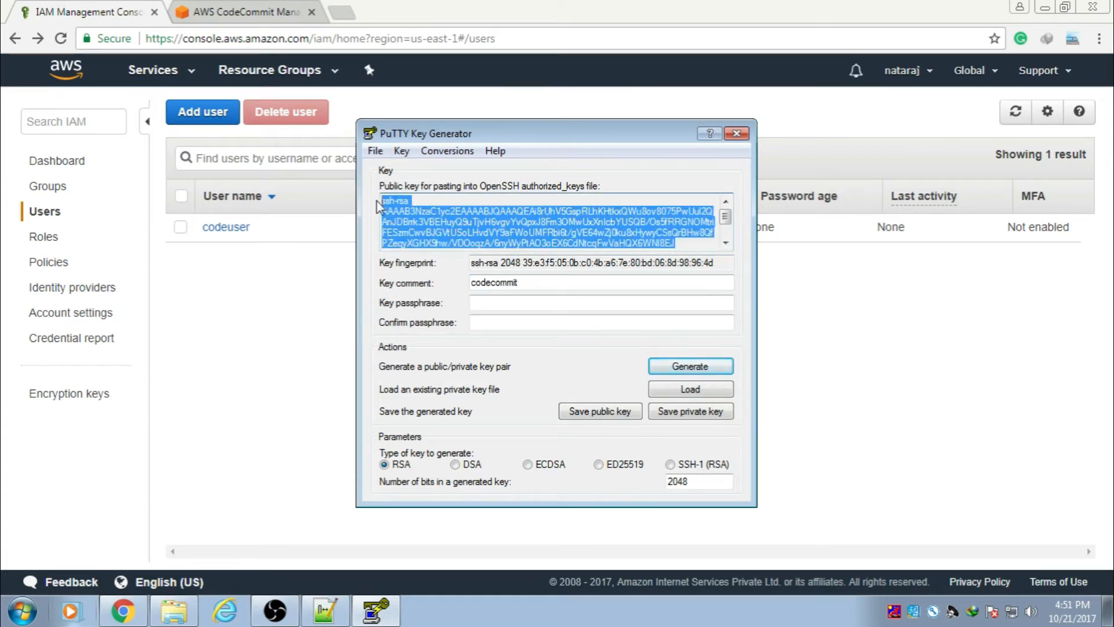
click(326, 611)
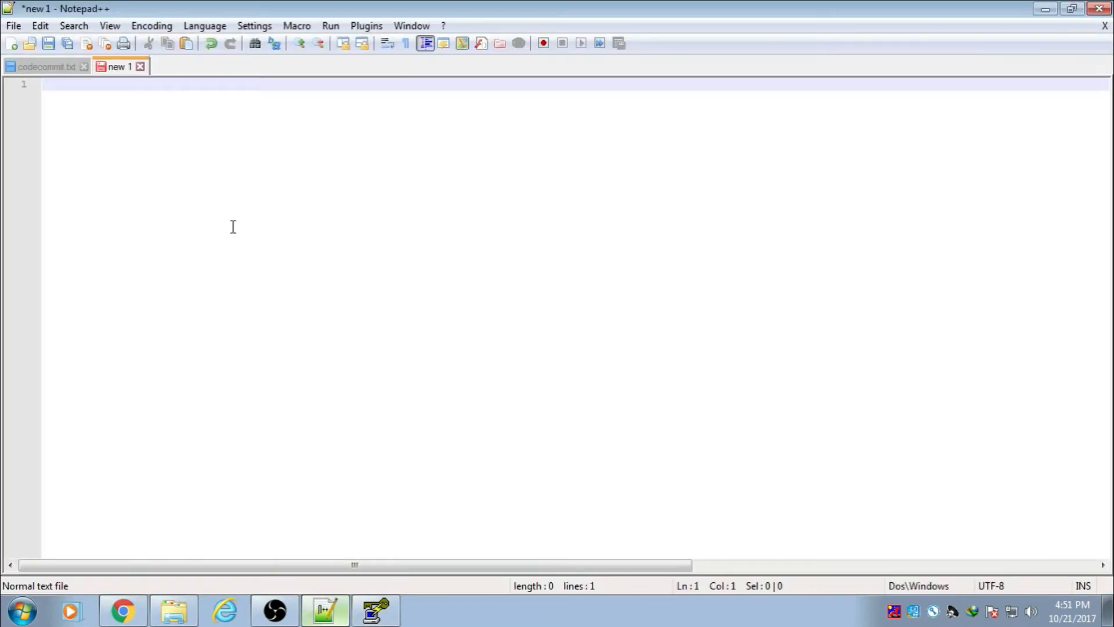
key(ctrl+v)
click(1045, 10)
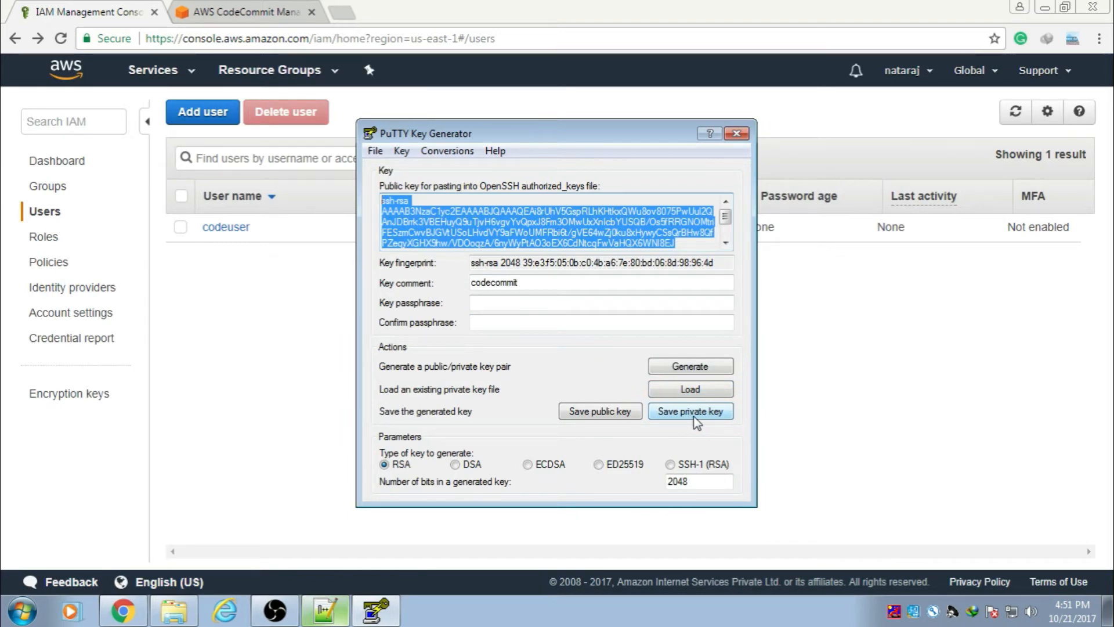
Step: Save the private key without a passphrase as codecommit.ppk in a new Documents\codecommit folder
click(695, 417)
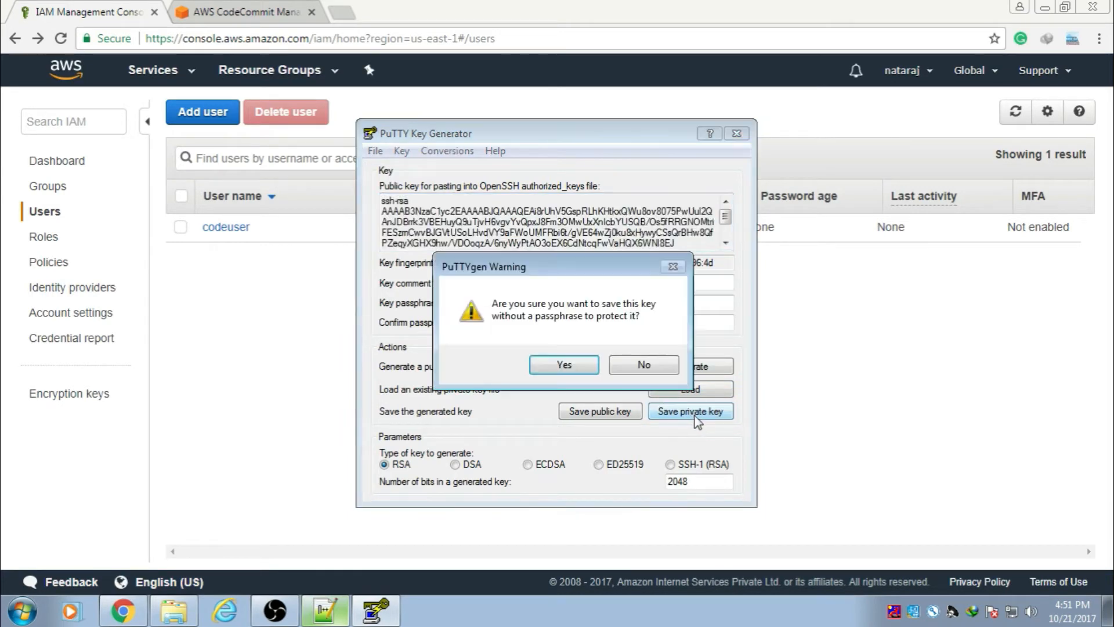
click(580, 374)
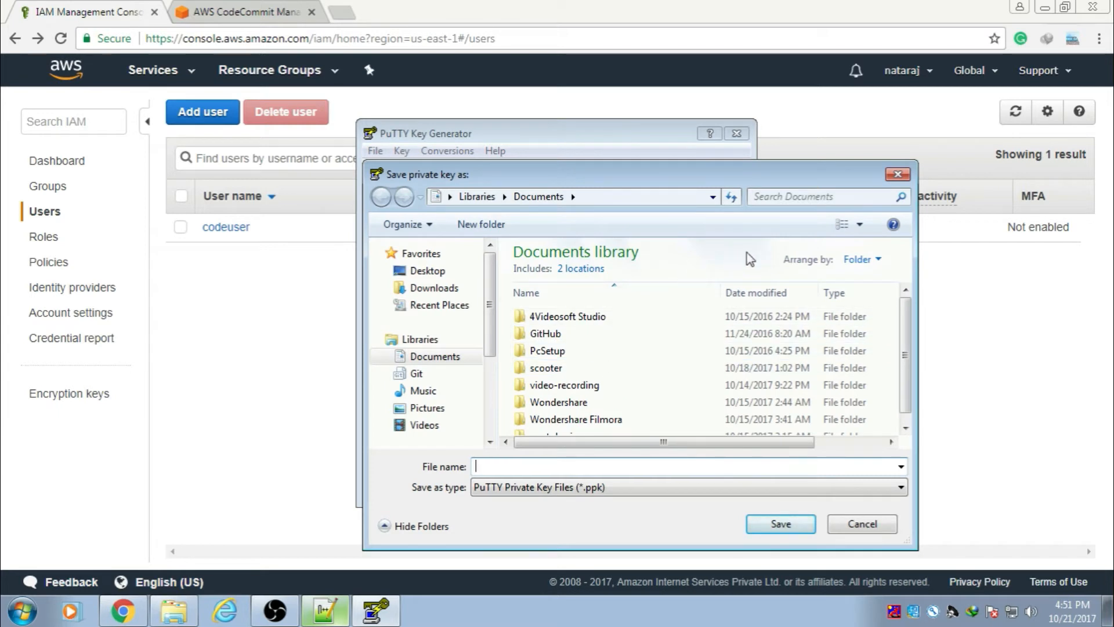
click(482, 224)
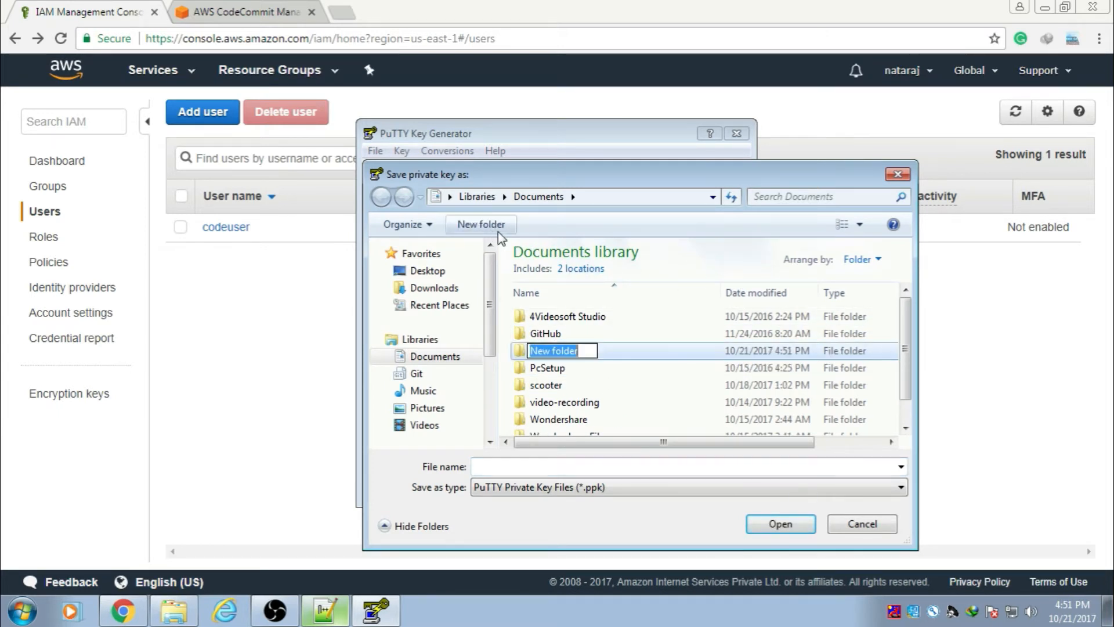
key(BackSpace)
text(code)
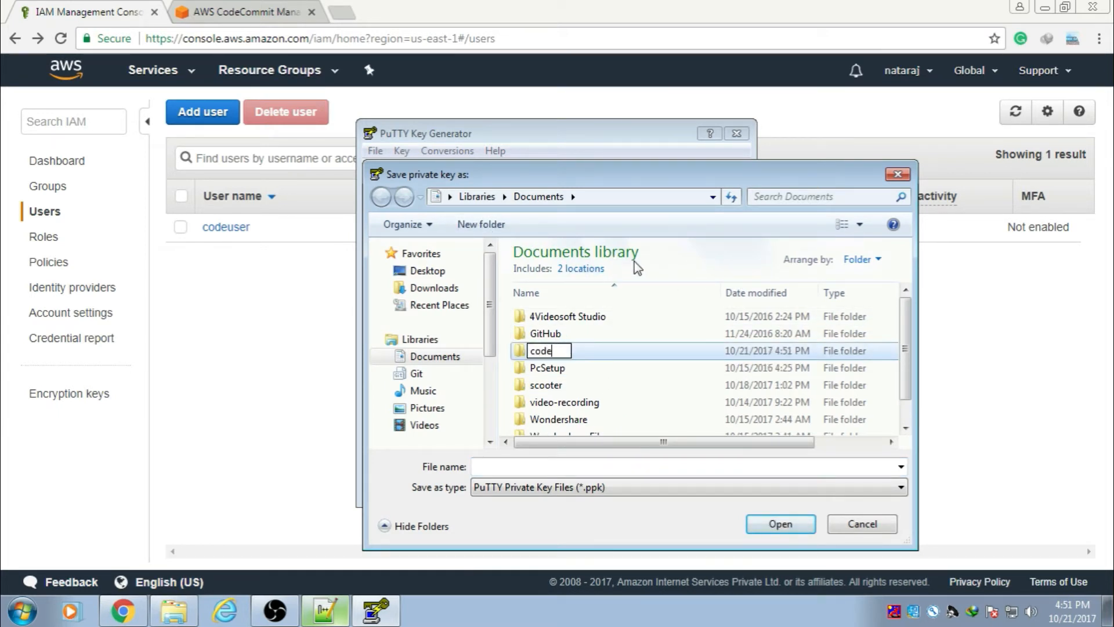
text(commit)
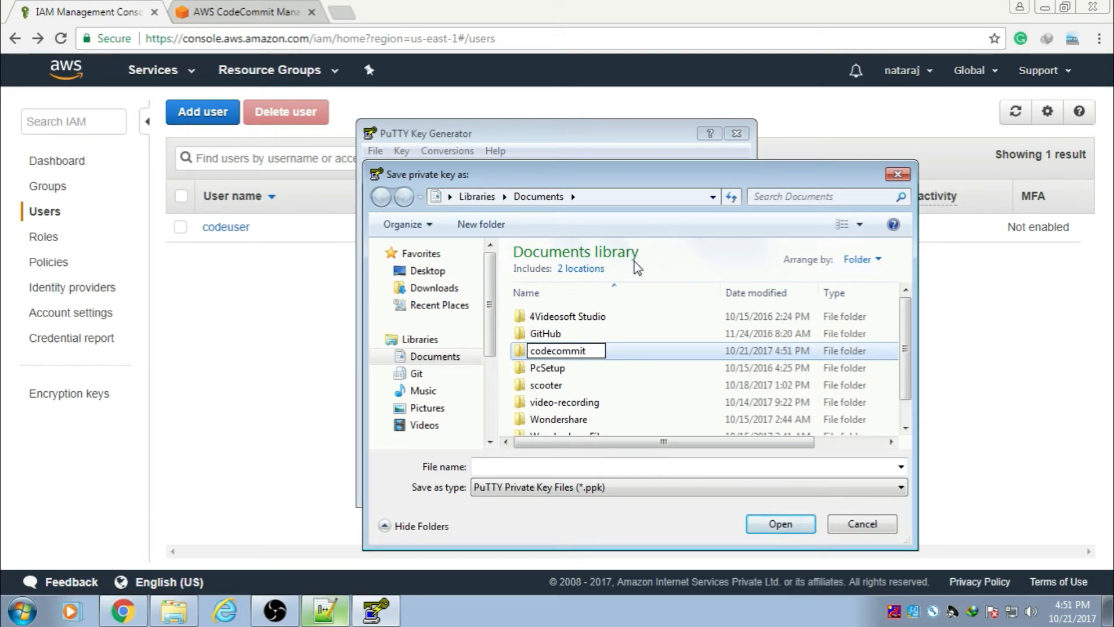
key(Return)
key(Return)
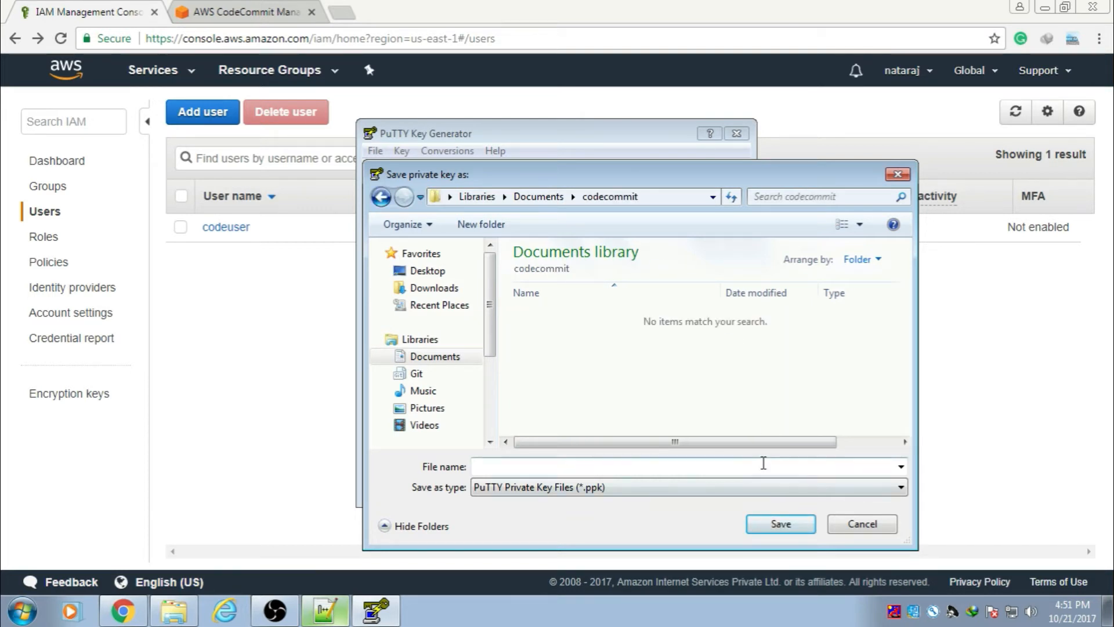
click(763, 463)
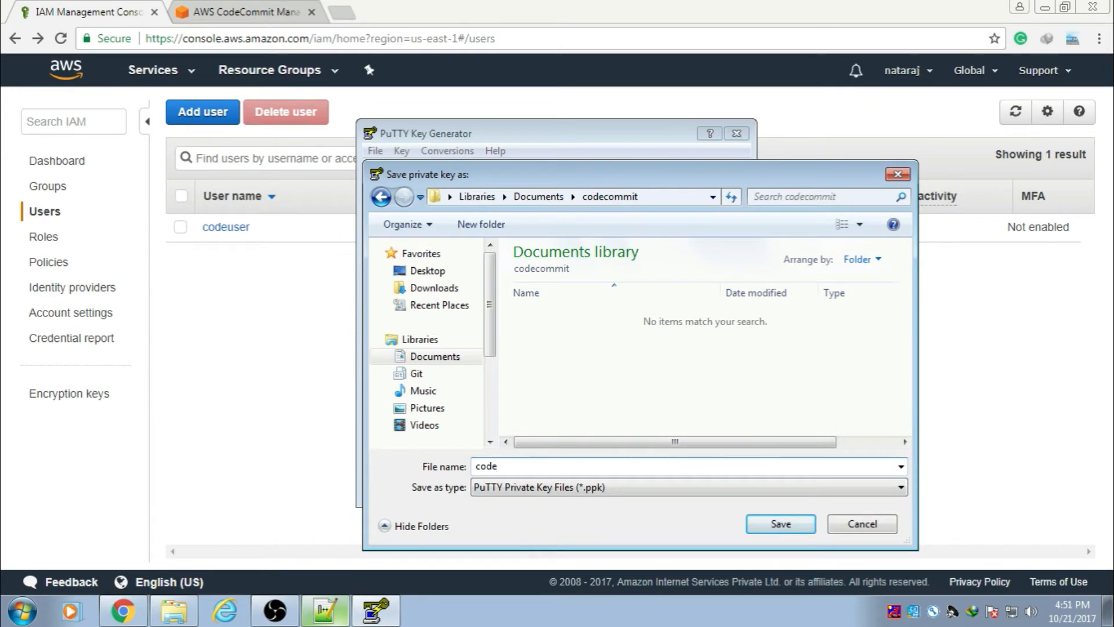
text(codecommit)
click(781, 523)
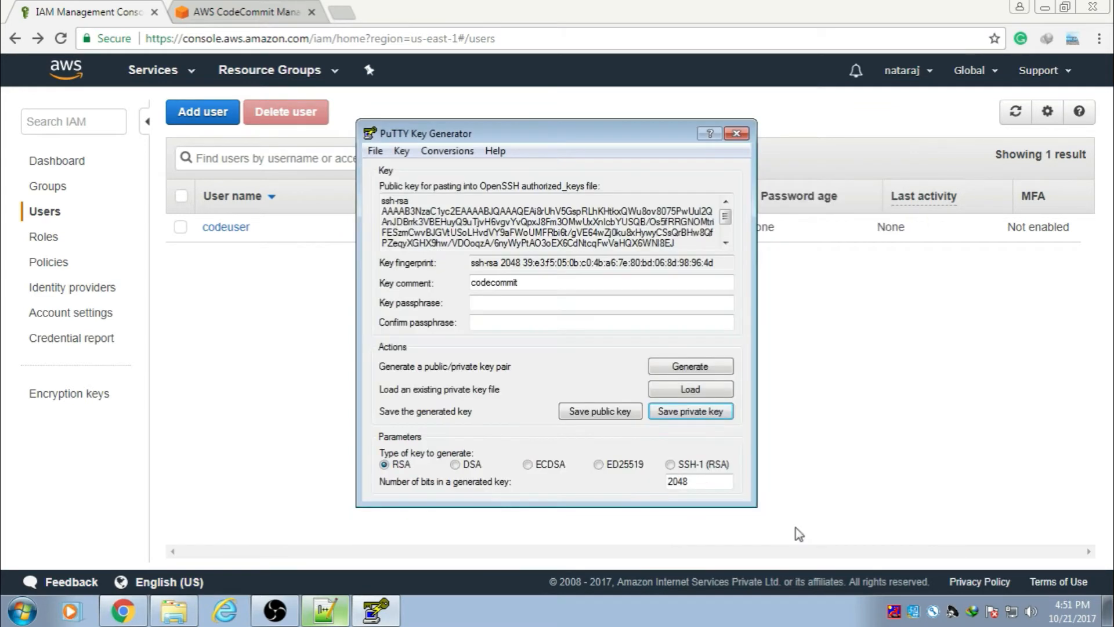
Step: Save the public key as 'codecommit' in the same folder
click(611, 416)
click(584, 465)
text(c)
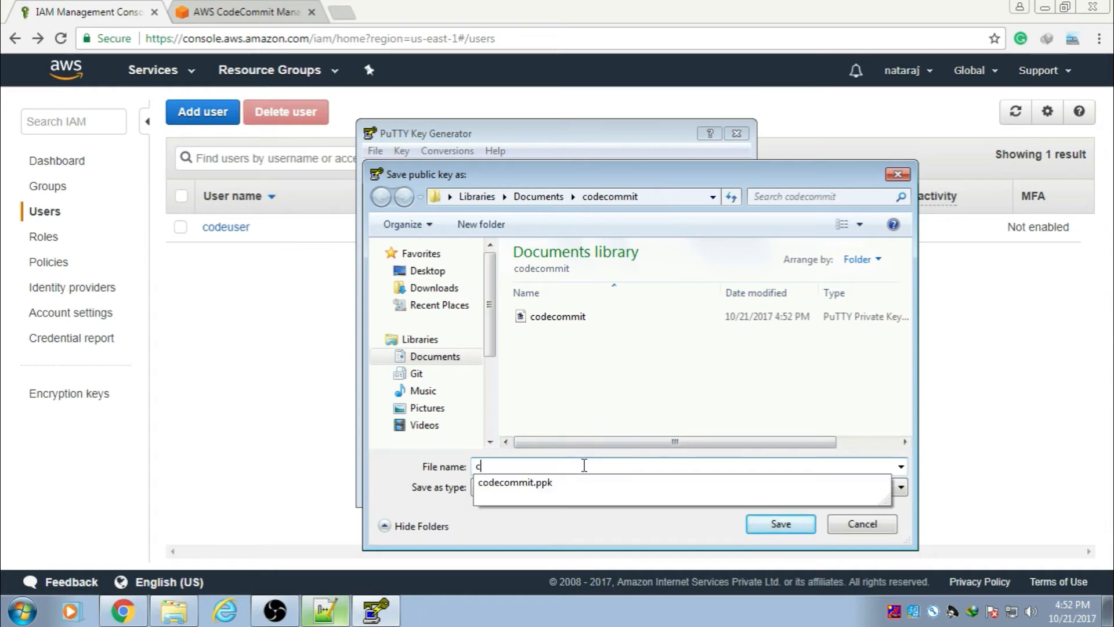
key(Down)
key(BackSpace)
click(641, 406)
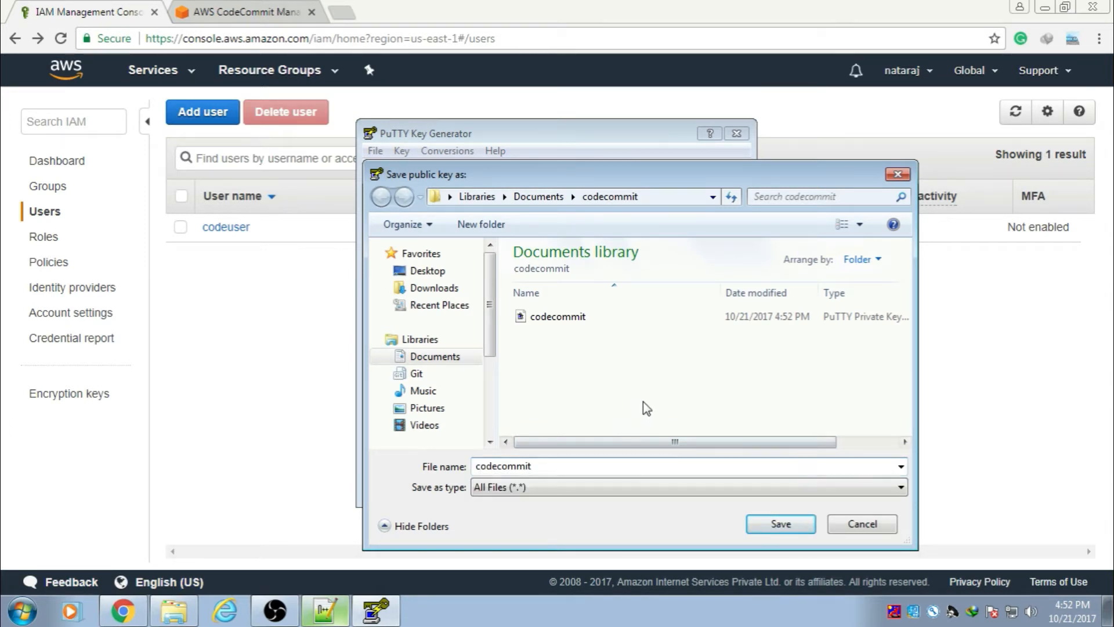
click(802, 526)
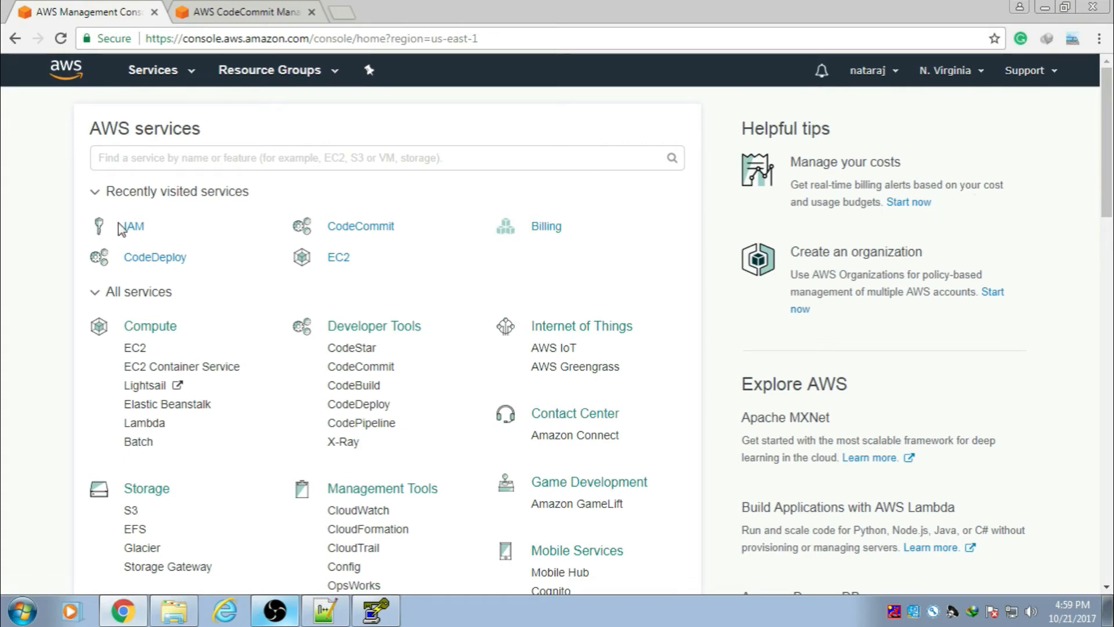
click(135, 228)
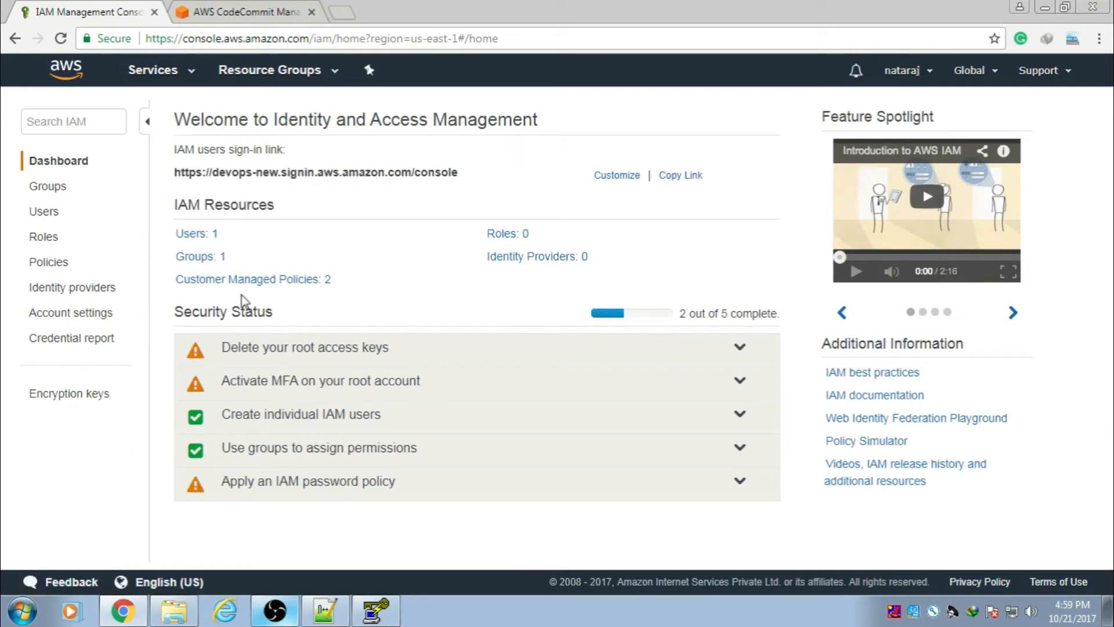
Step: Open codeuser's Security credentials tab and scroll to SSH keys for AWS CodeCommit
click(200, 242)
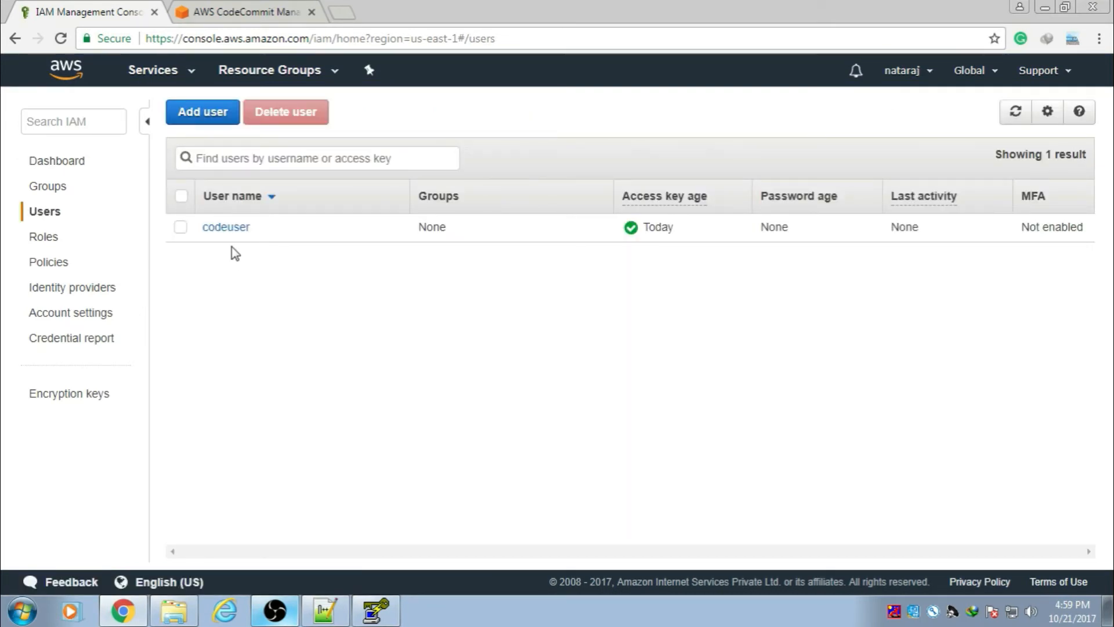
click(233, 230)
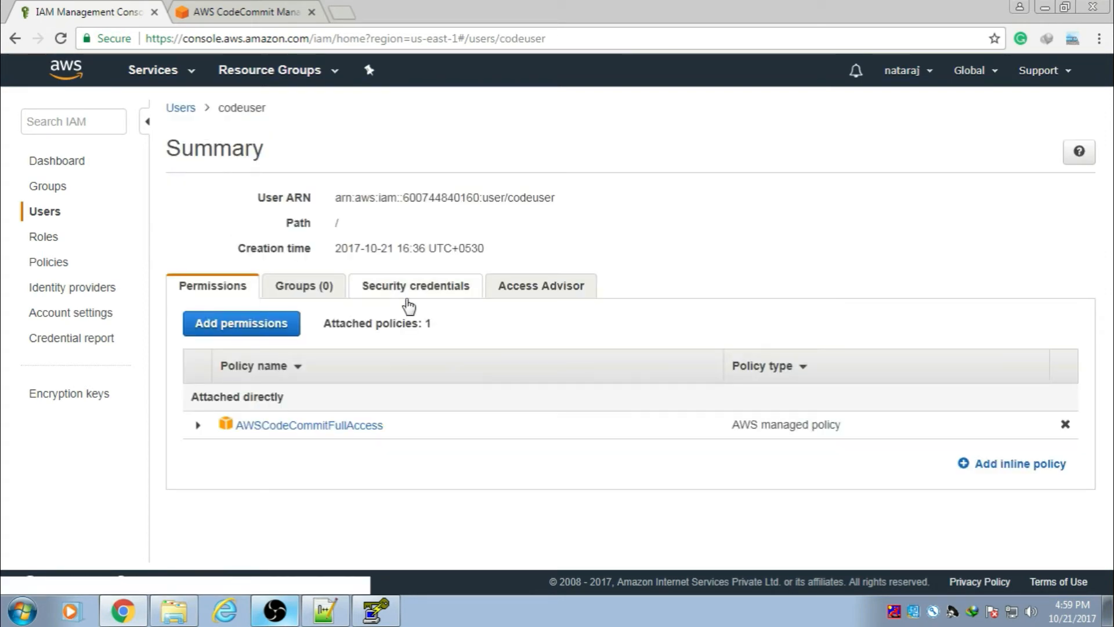
click(412, 293)
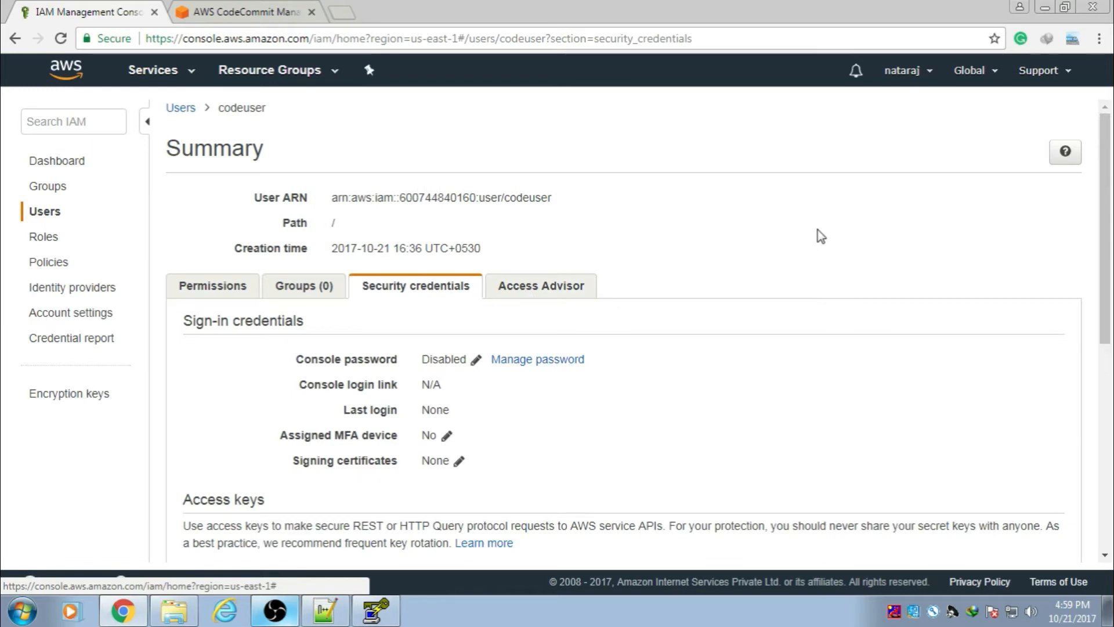
scroll(822, 241, down, 5)
scroll(822, 241, down, 2)
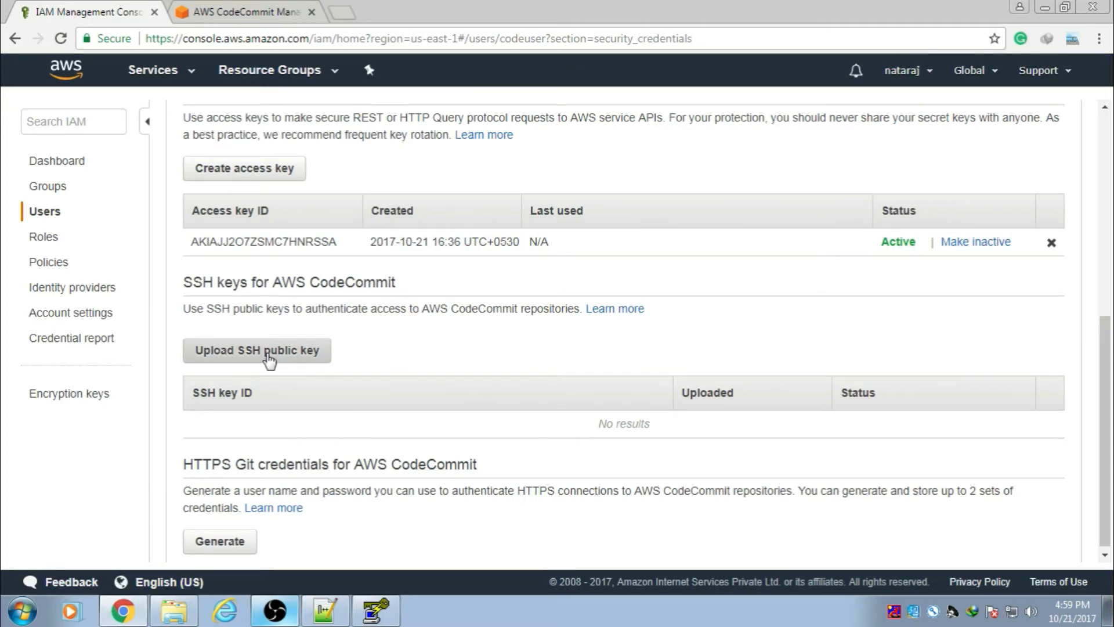
Step: Paste the codecommit public key from Notepad++ into Upload SSH public key and upload it
click(266, 352)
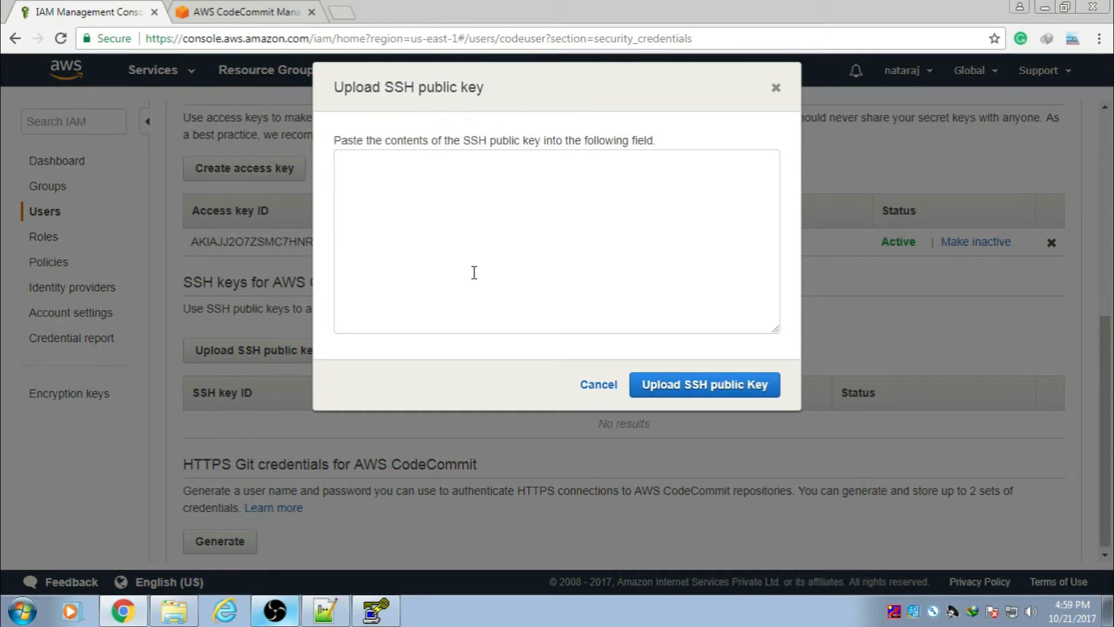
click(325, 610)
key(ctrl+a)
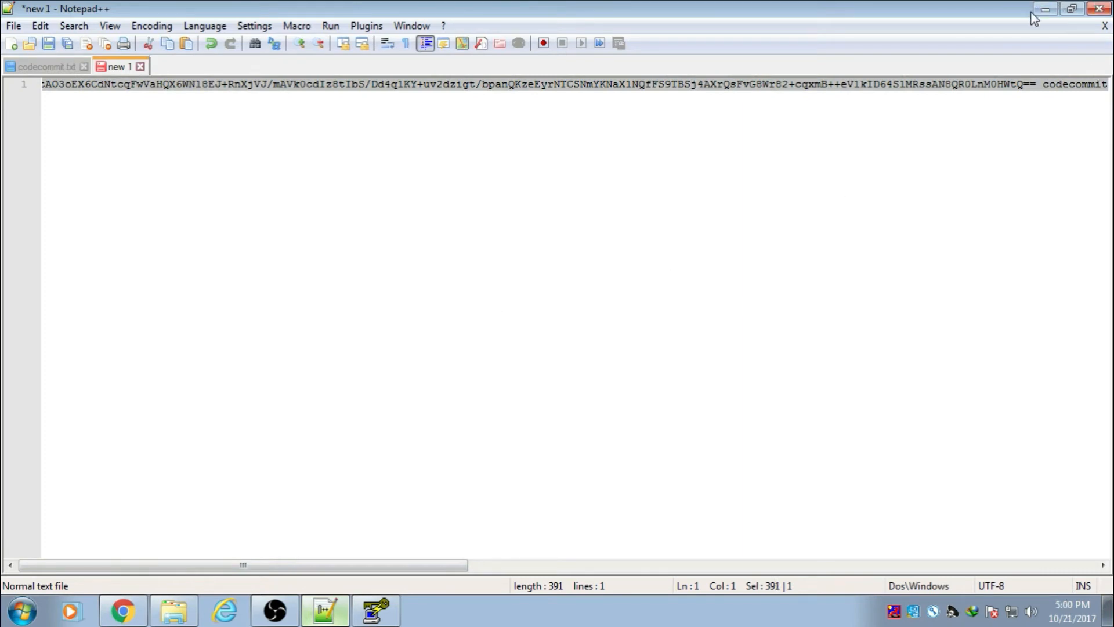
click(1045, 8)
click(542, 228)
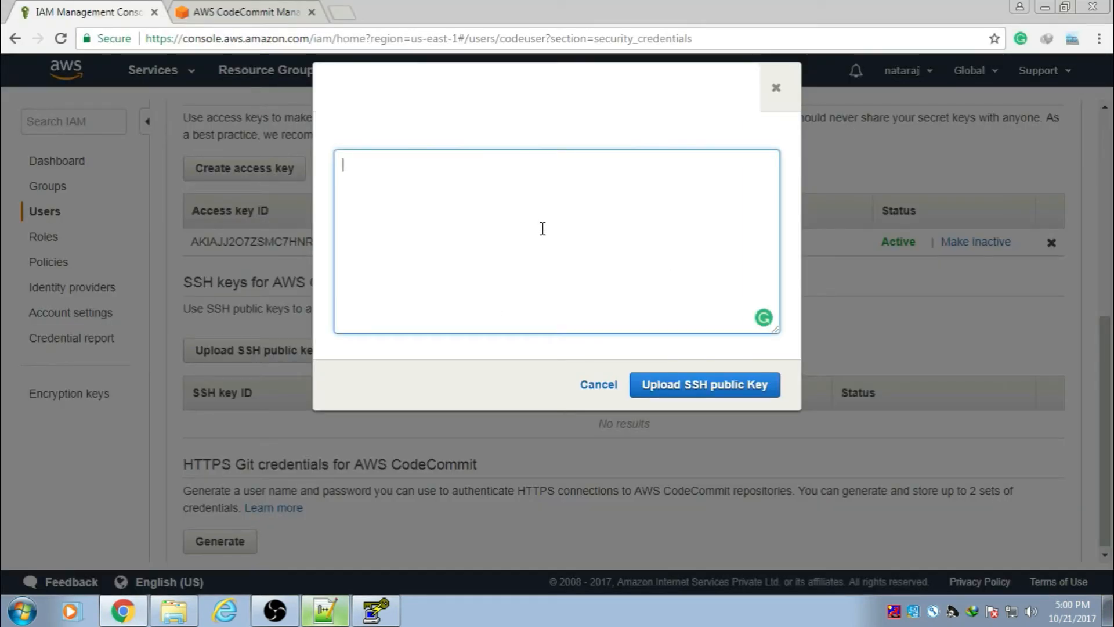
key(ctrl+v)
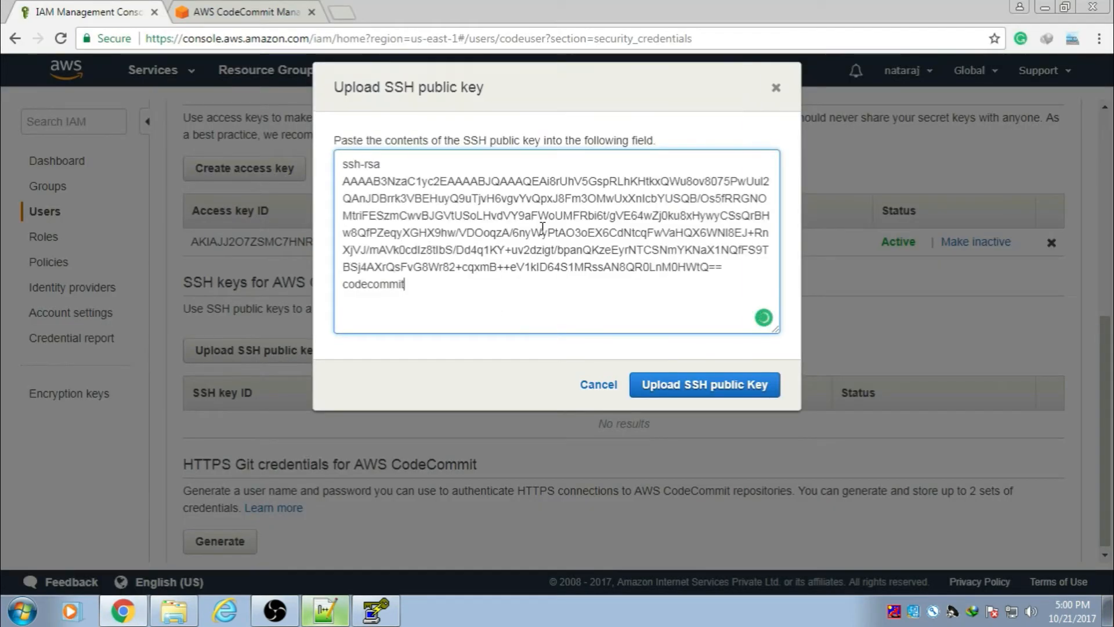
click(682, 393)
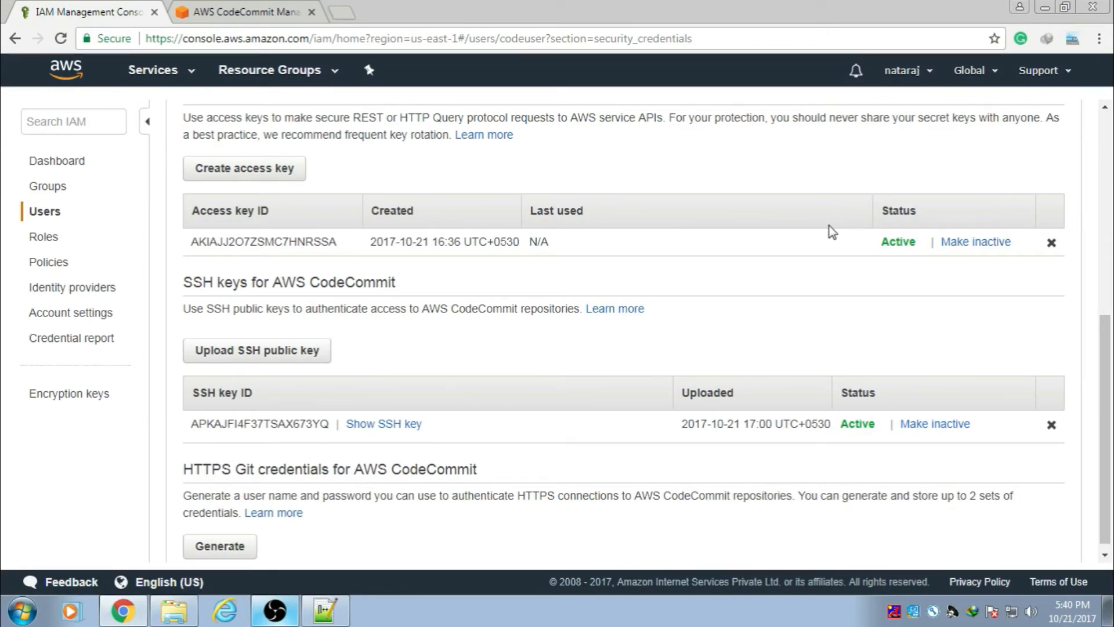
Step: In CodeCommit, create a repository named 'code-testing'
click(268, 12)
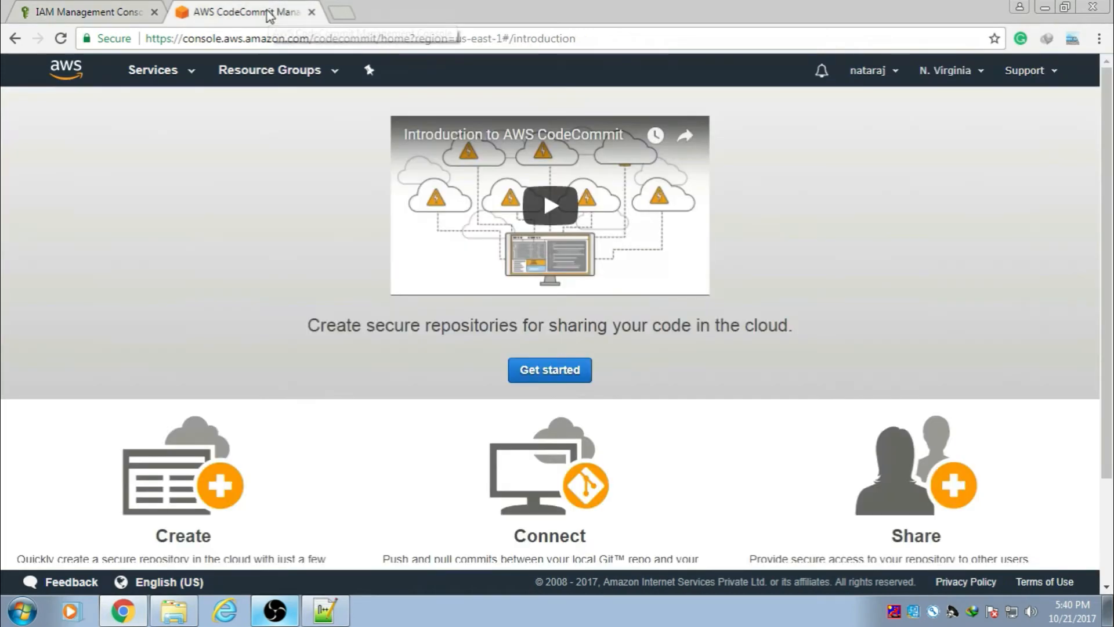
click(551, 371)
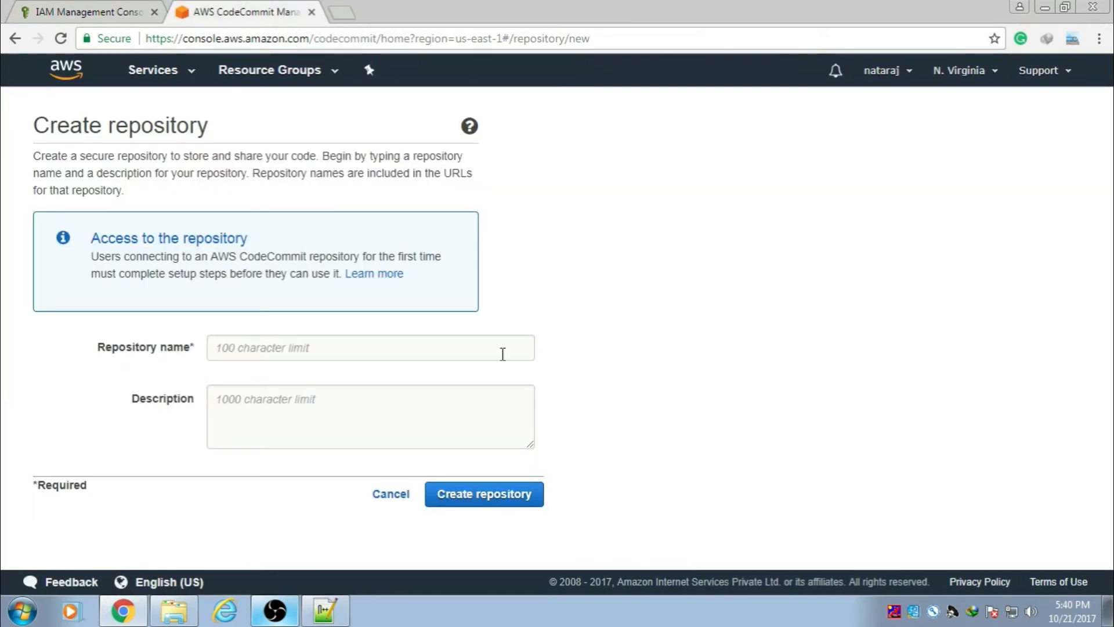
click(308, 348)
text(c)
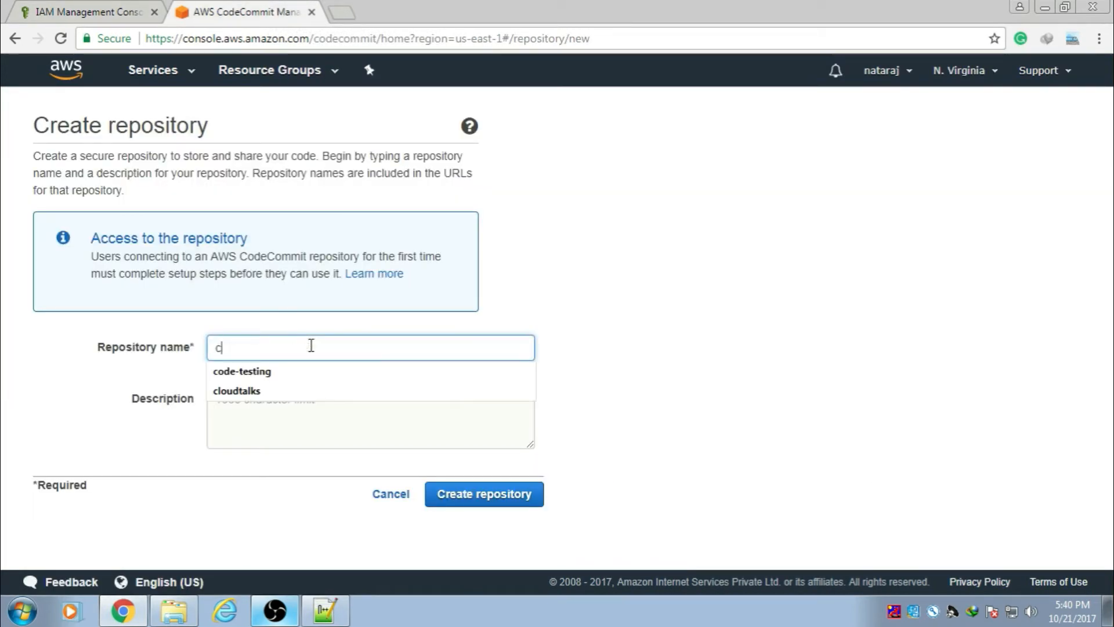
click(258, 371)
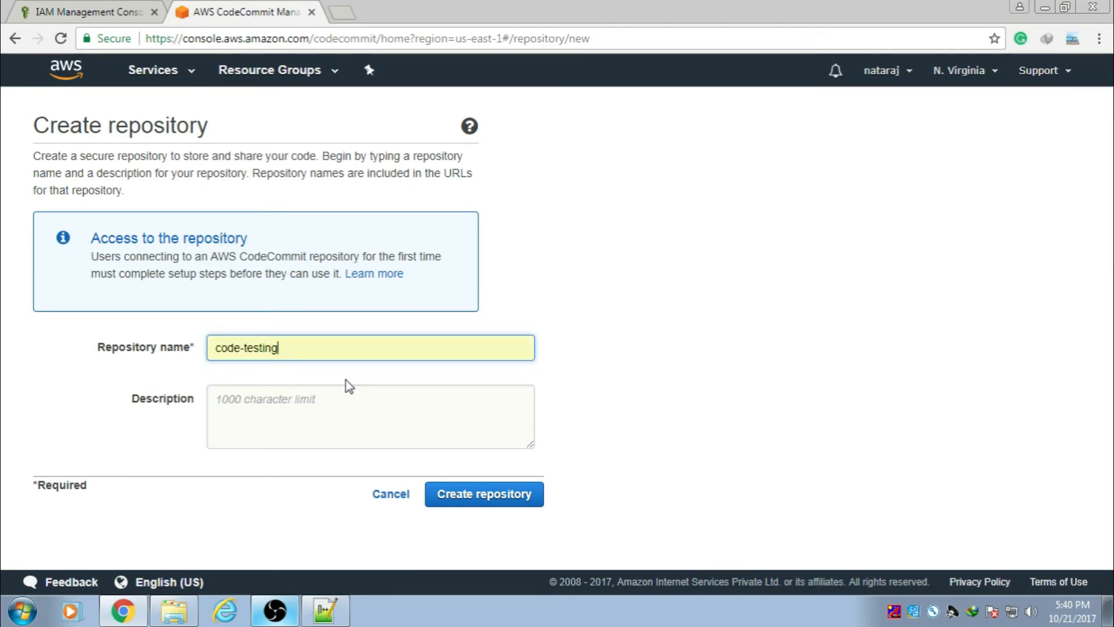
click(472, 499)
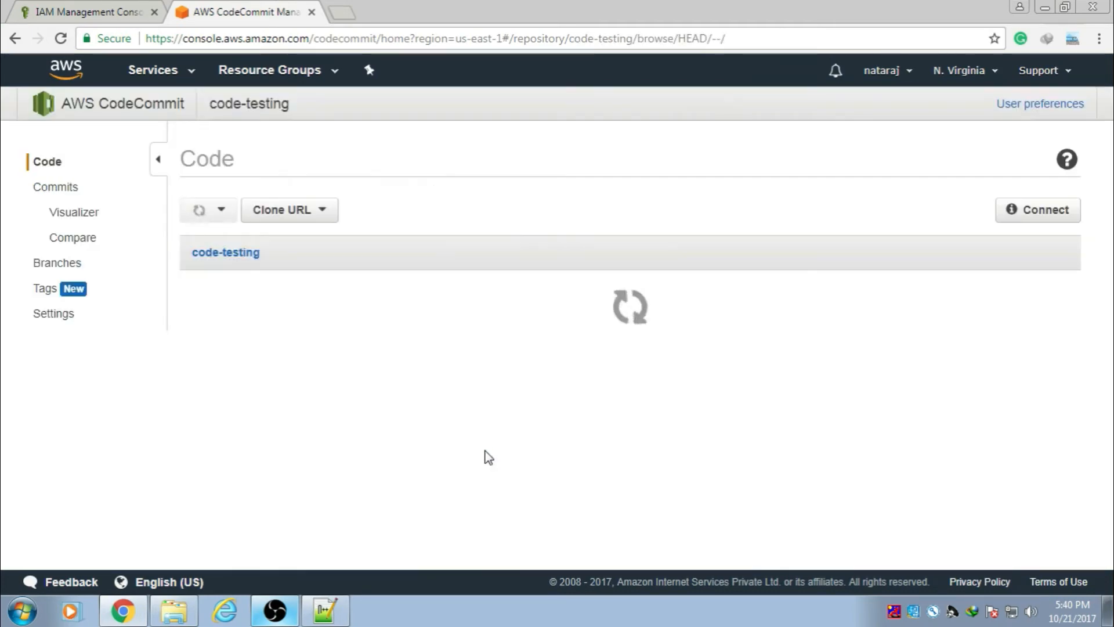
Step: Close the connection panel and show the repository's SSH clone URL
click(1058, 562)
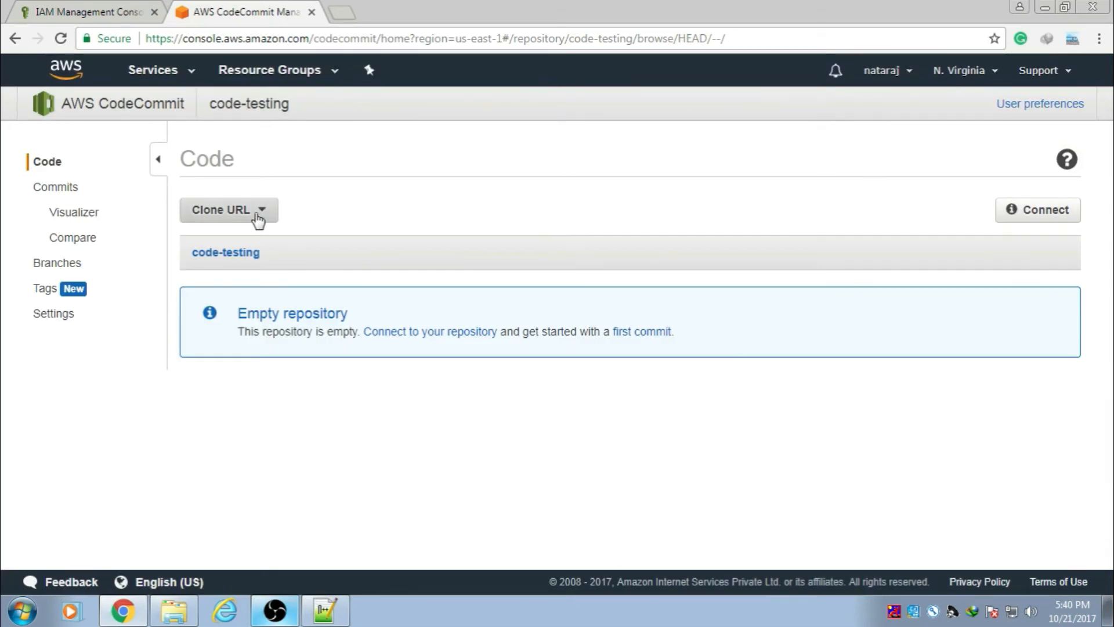
click(258, 221)
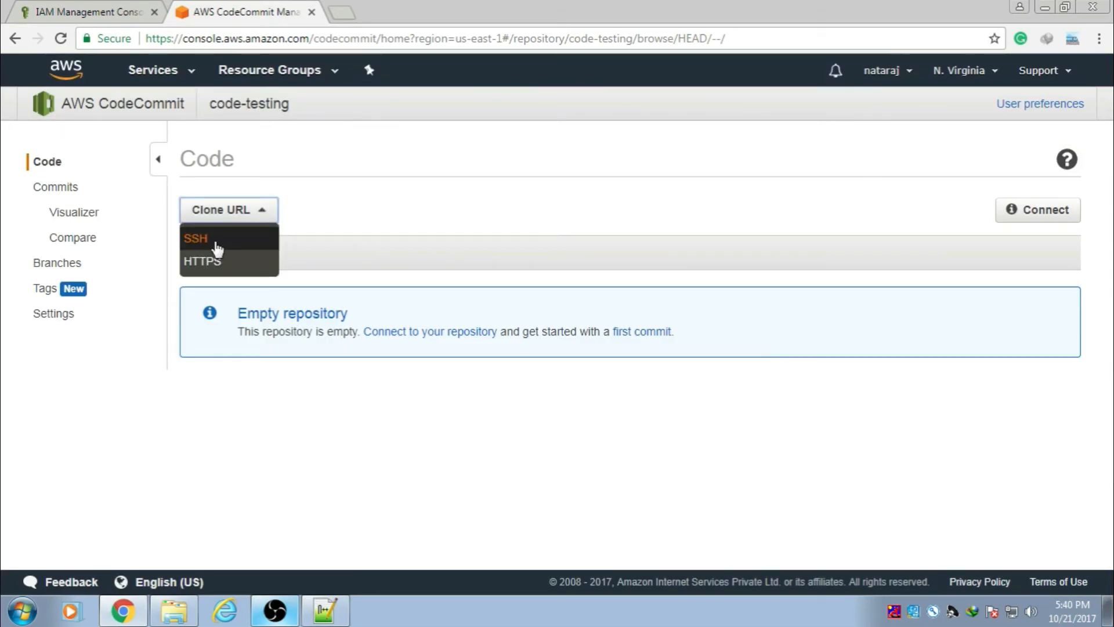
click(216, 244)
key(ctrl+c)
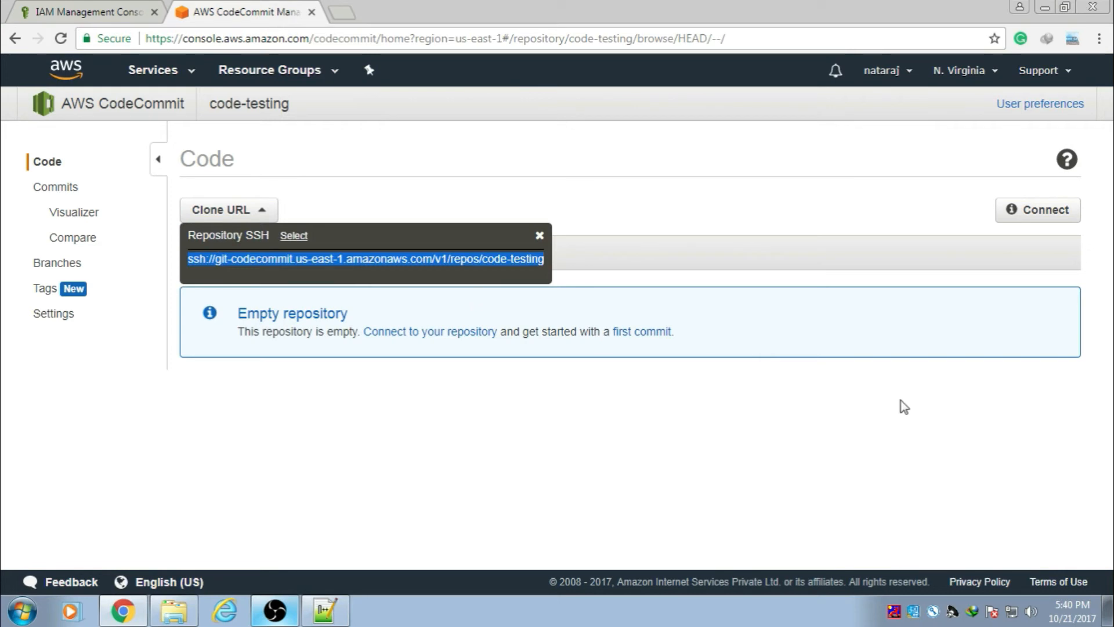
Step: Paste the code-testing SSH clone URL into the new Notepad++ file
click(325, 611)
key(ctrl+v)
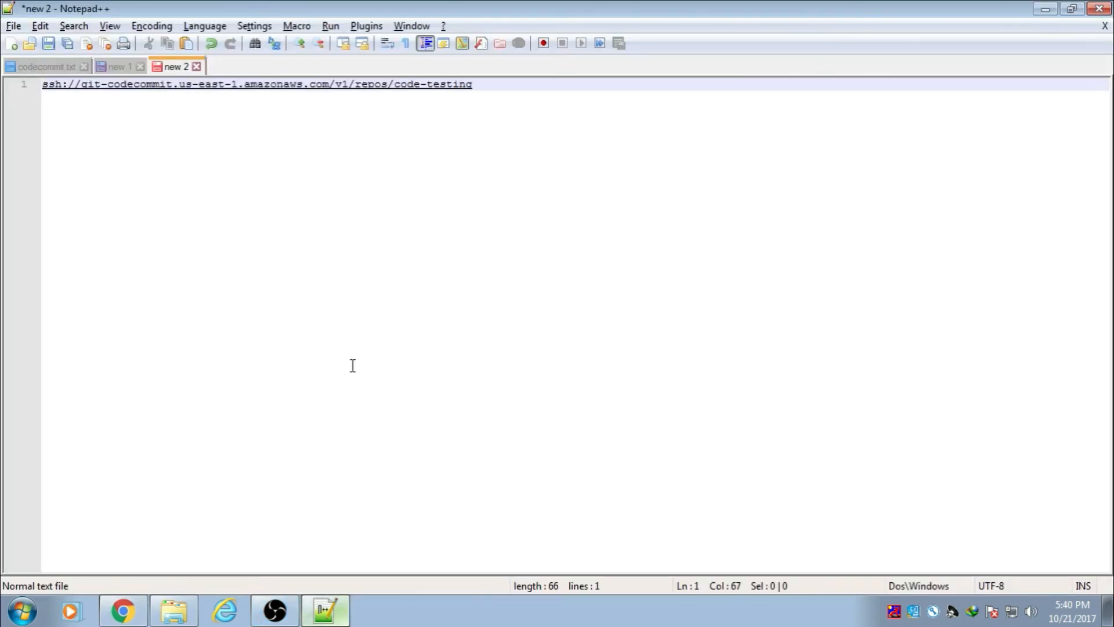
key(Return)
key(Return)
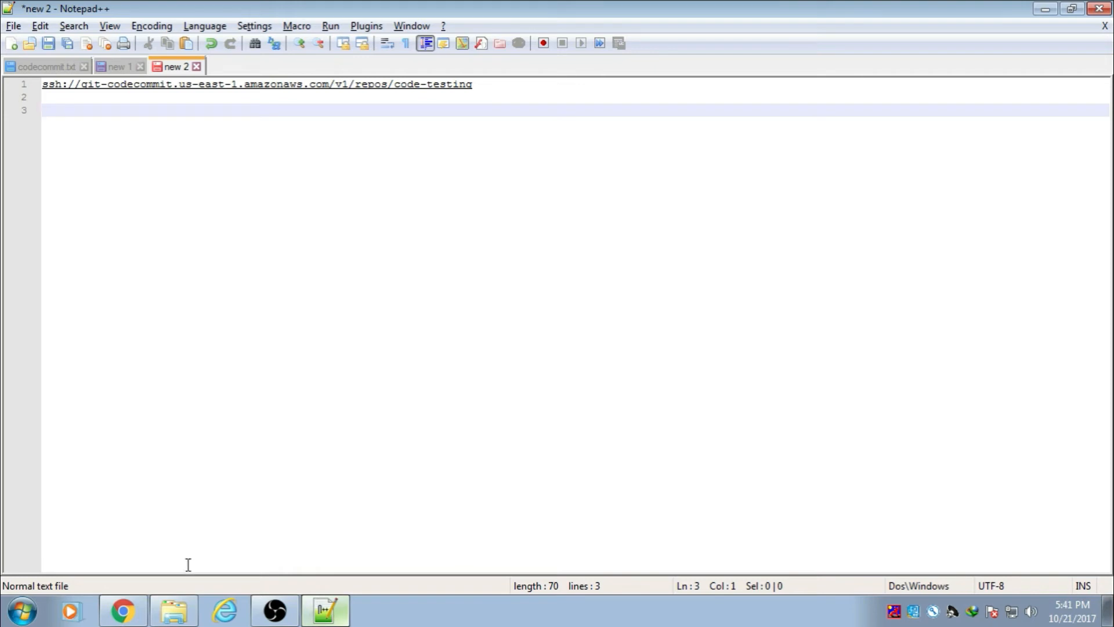
Step: Copy the access key ID from IAM security credentials and insert it plus @ after ssh://
click(123, 610)
click(97, 16)
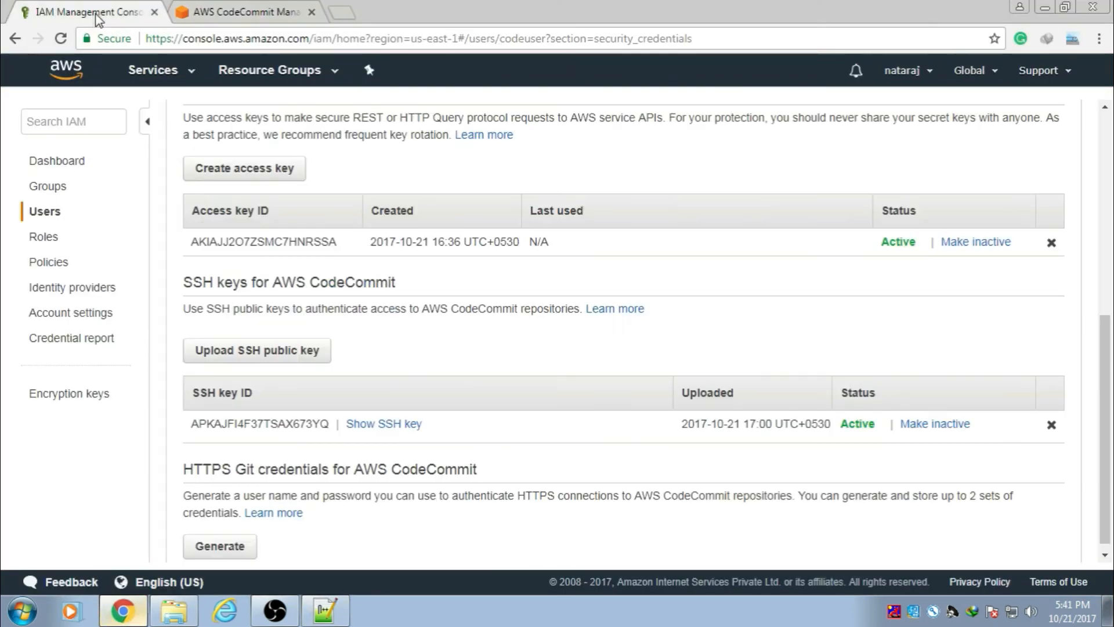
drag(338, 242, 197, 244)
key(ctrl+c)
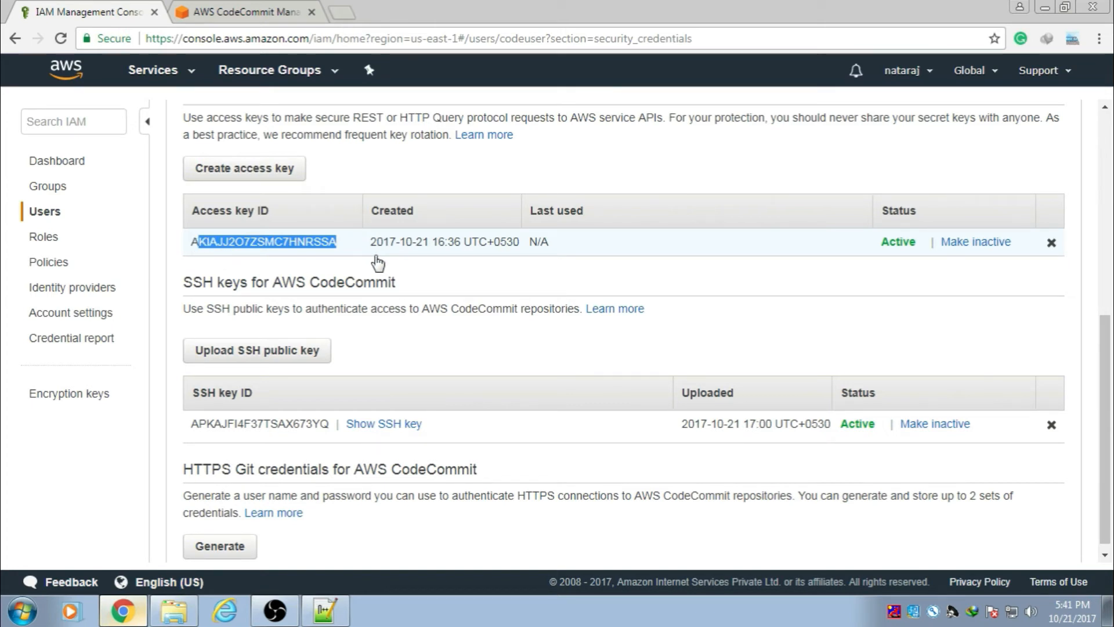
click(327, 612)
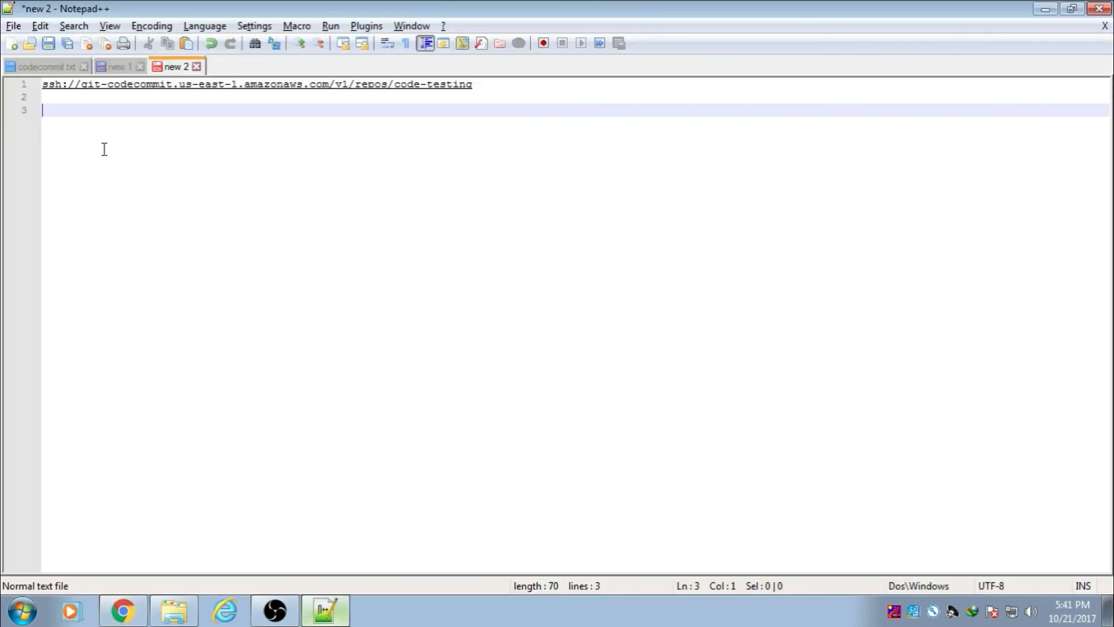
click(81, 85)
key(ctrl+v)
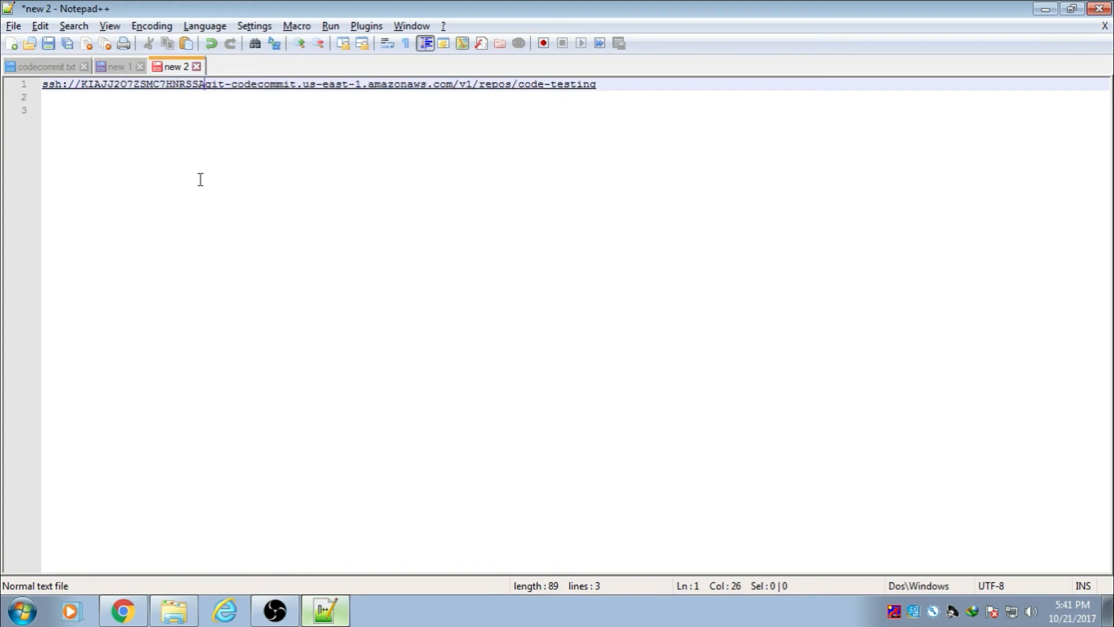
text(@)
click(259, 158)
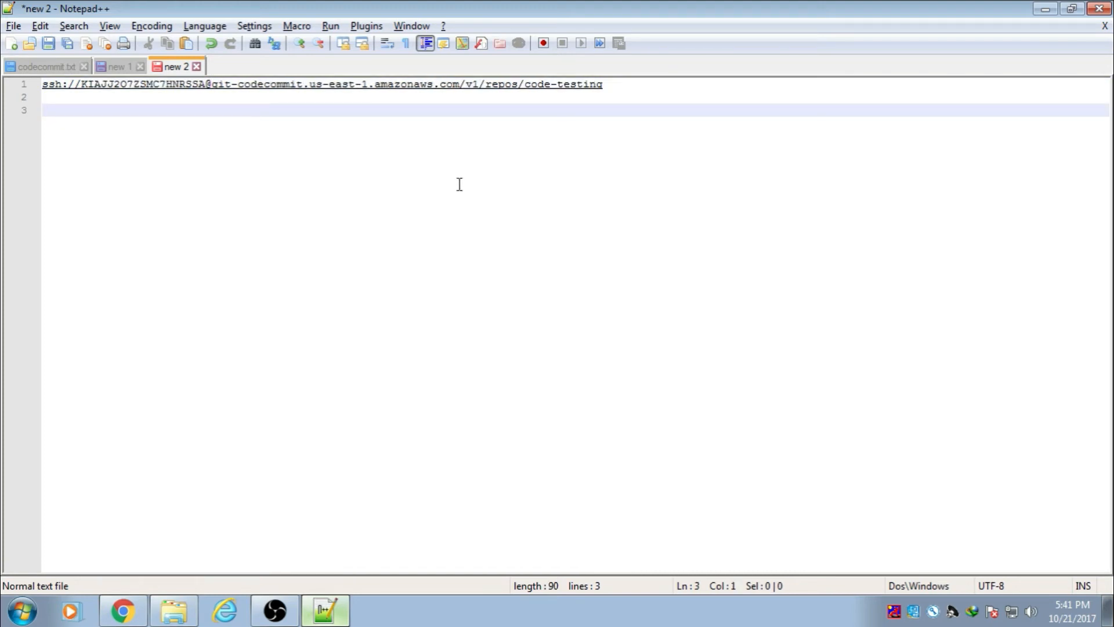
click(609, 89)
key(Return)
key(Return)
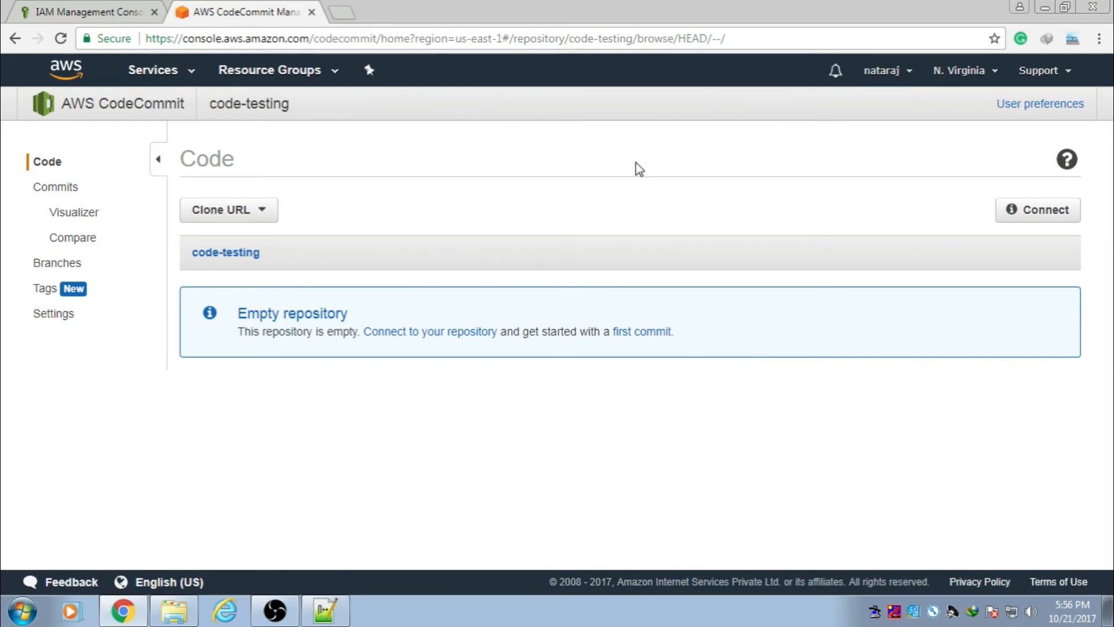
Step: In the empty E:\code folder, choose Git Clone... from the context menu
click(174, 610)
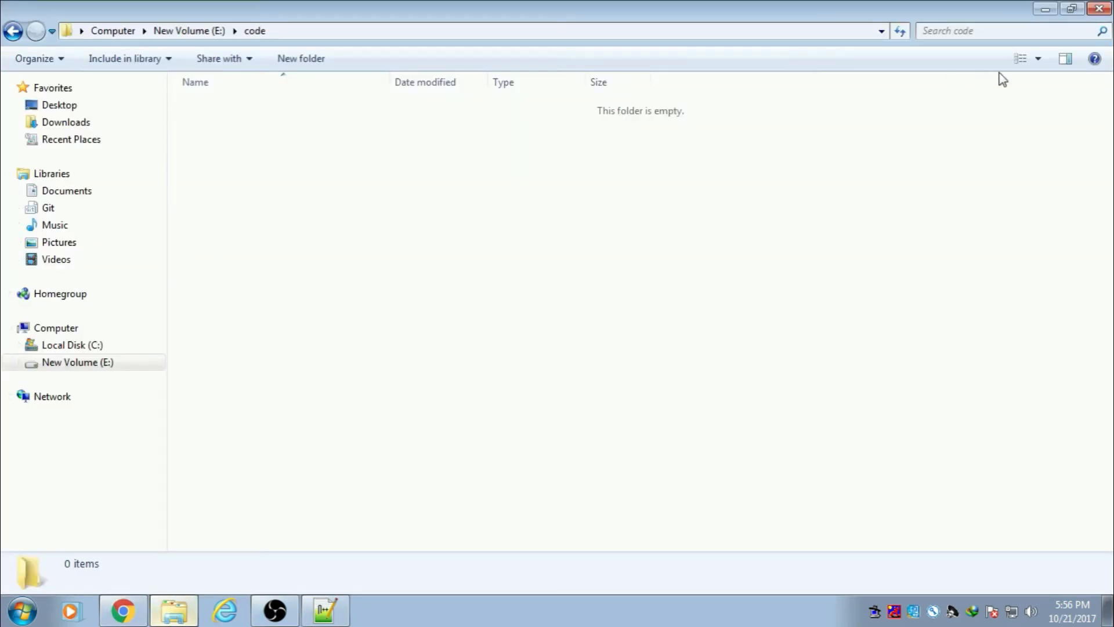
right_click(393, 159)
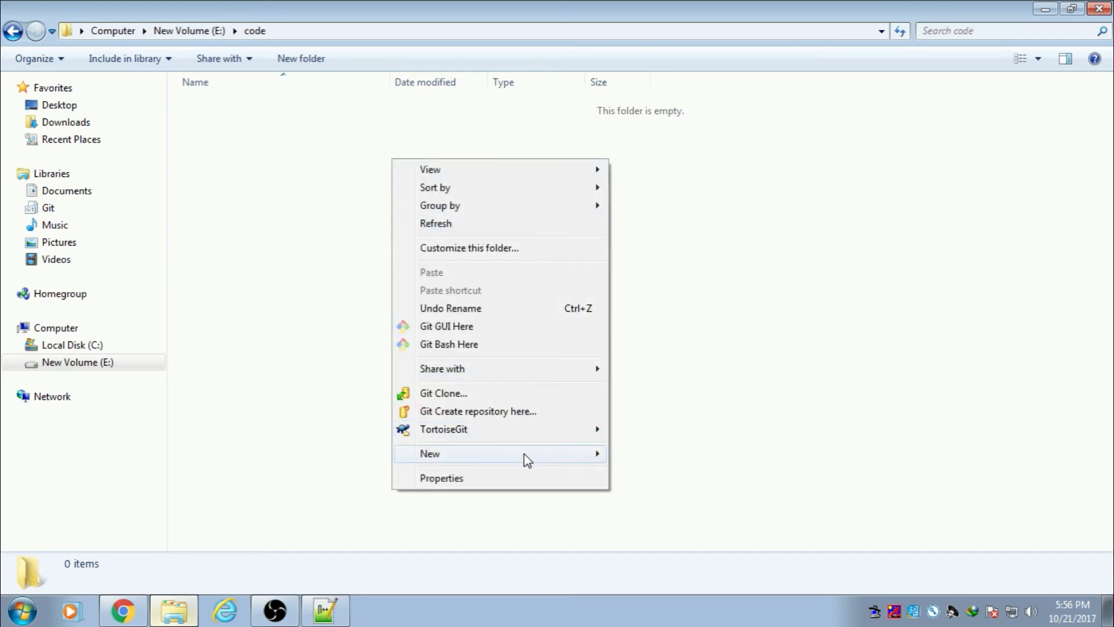
mouse_move(577, 455)
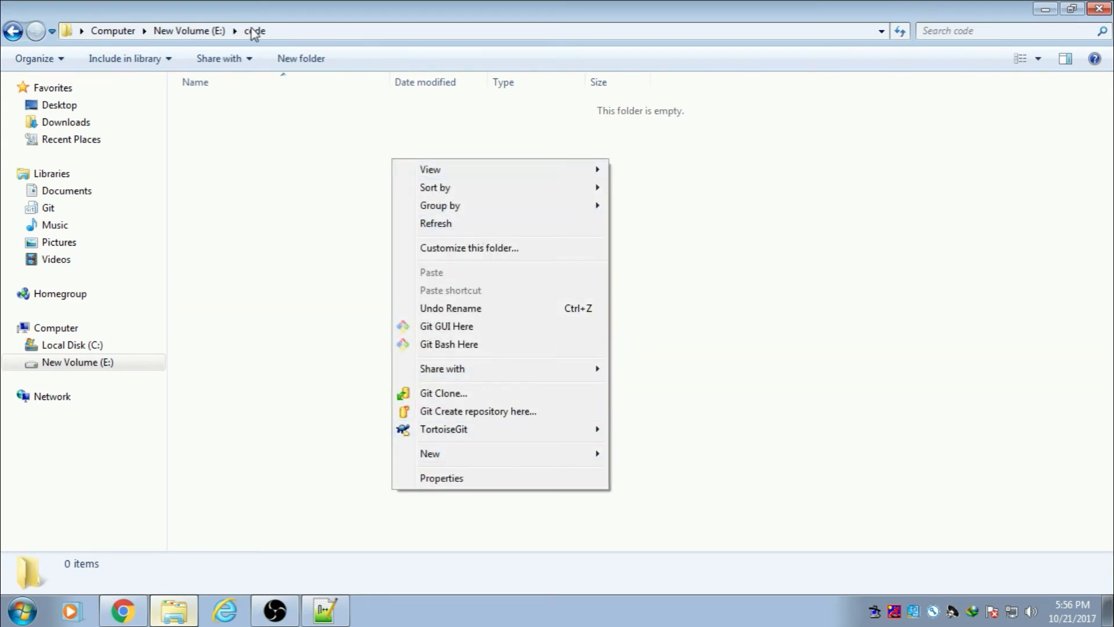
click(310, 198)
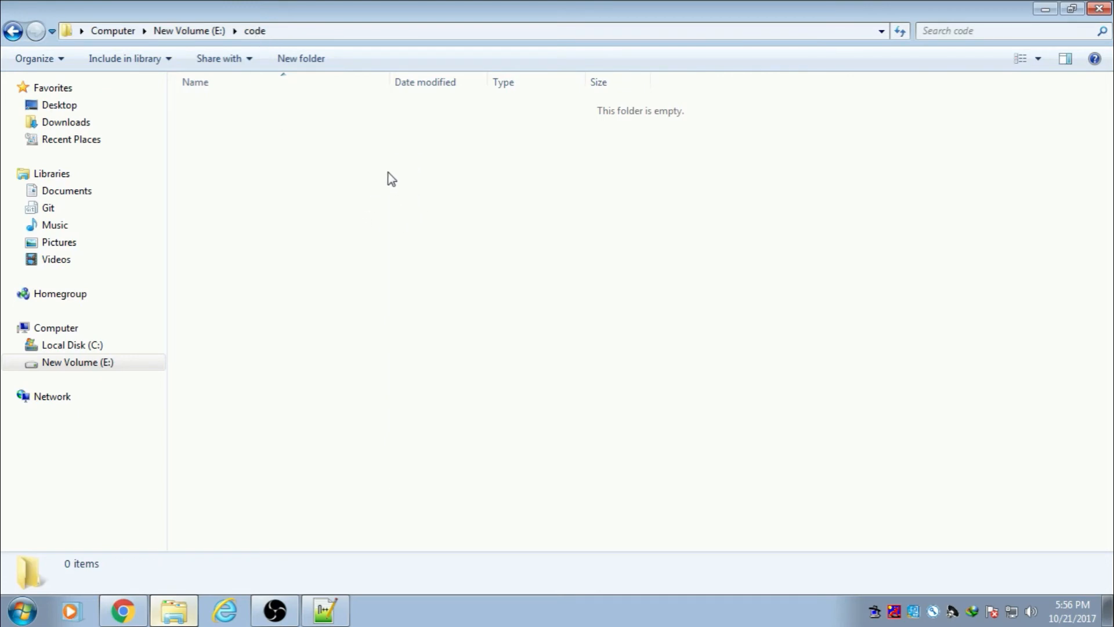
right_click(387, 173)
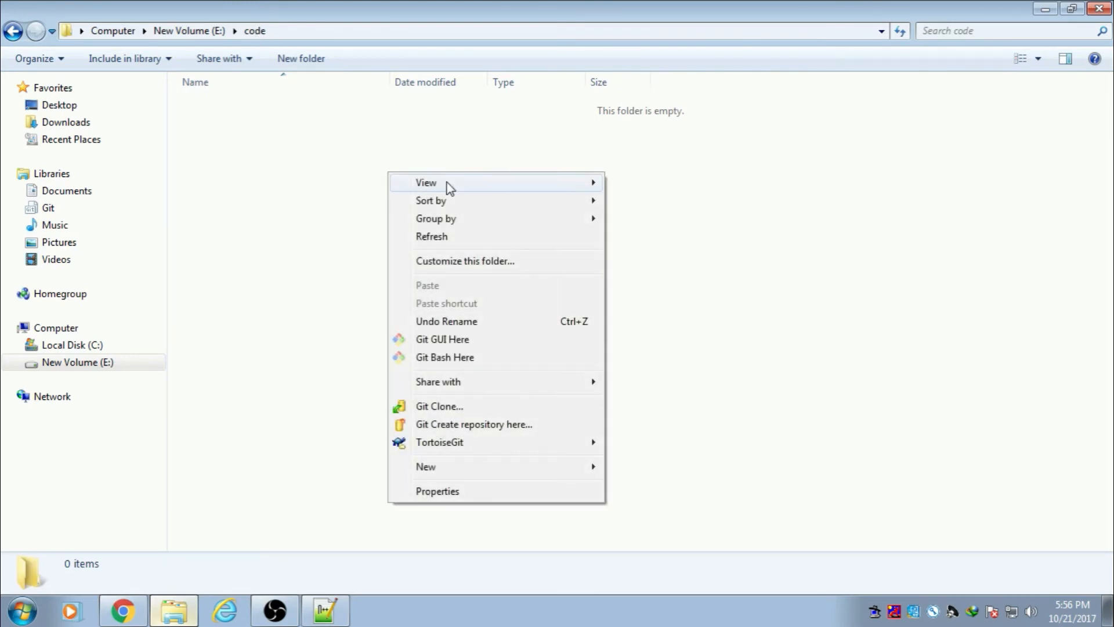
click(437, 406)
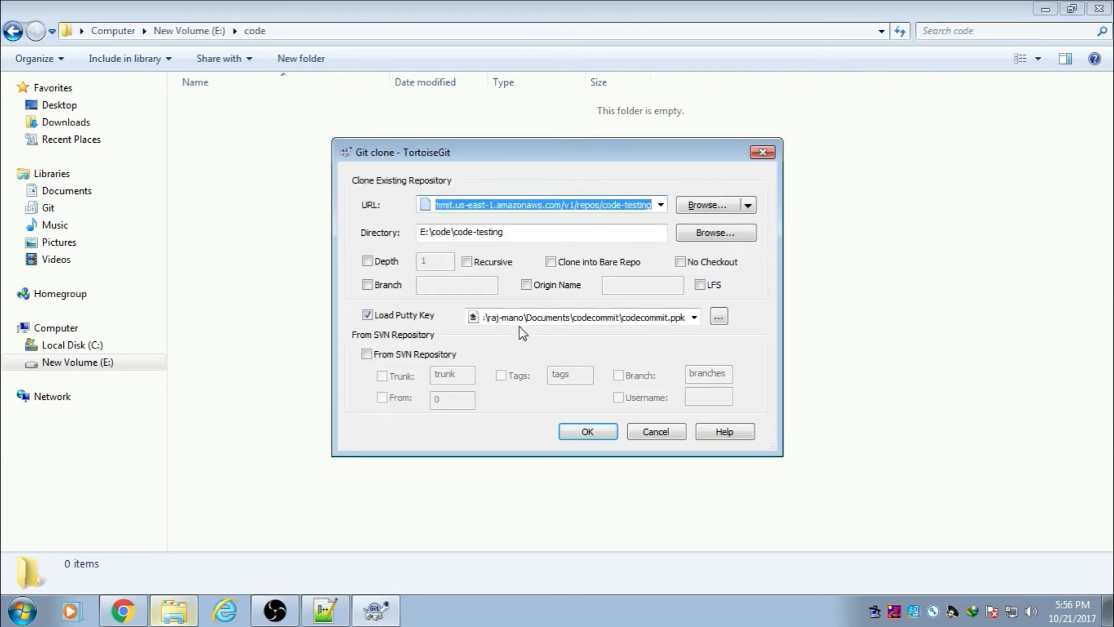
Step: Copy the SSH repository URL from Notepad++ into the clone dialog's URL field
click(324, 609)
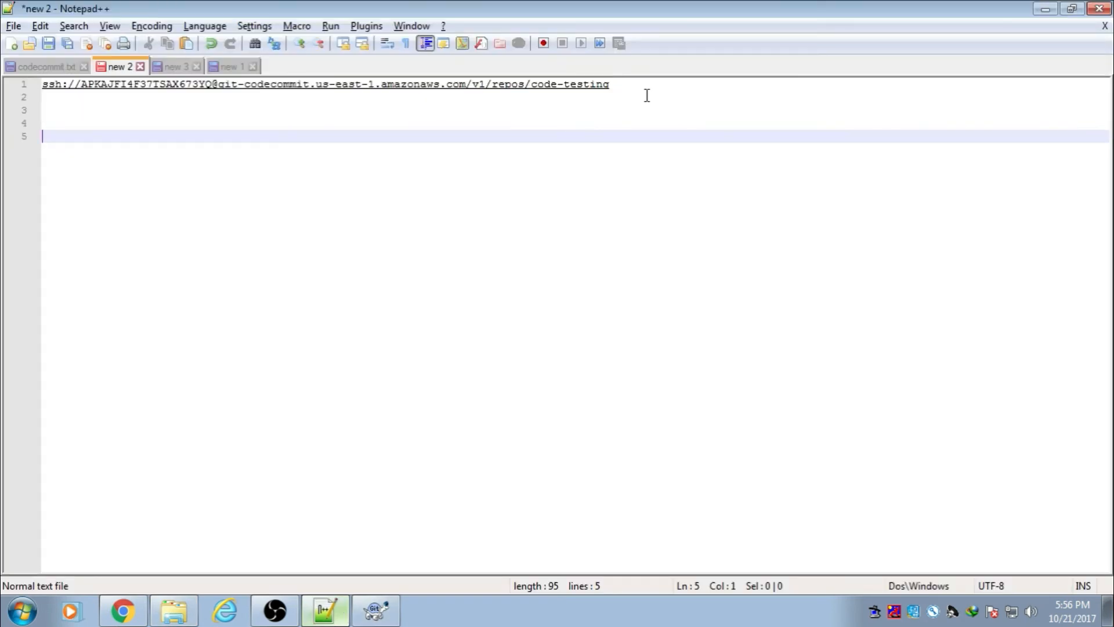
drag(625, 88, 45, 86)
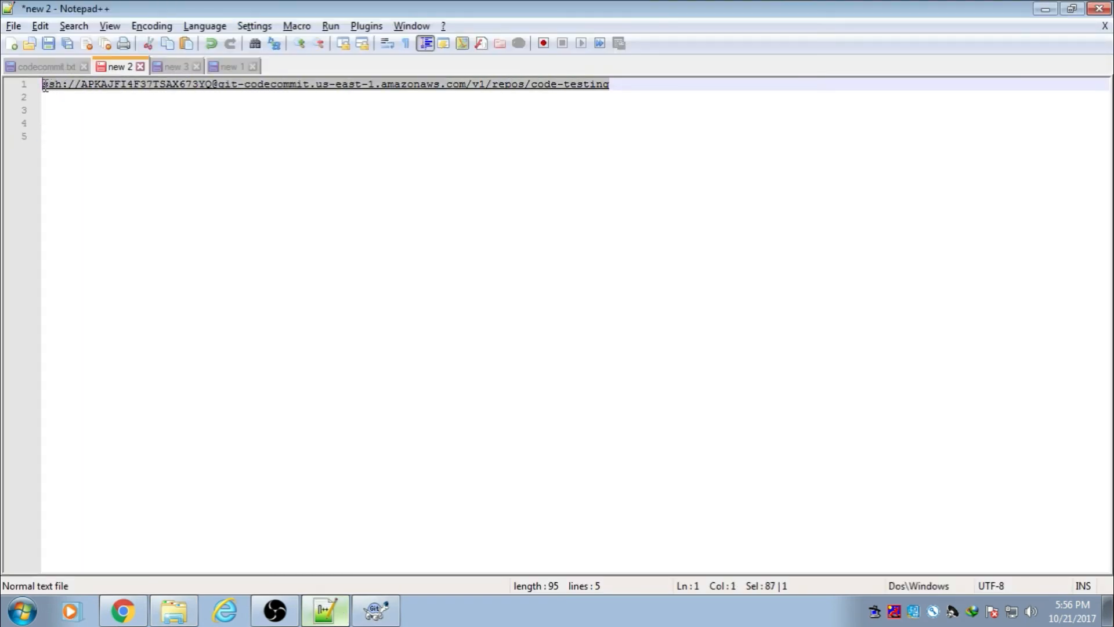
click(1045, 8)
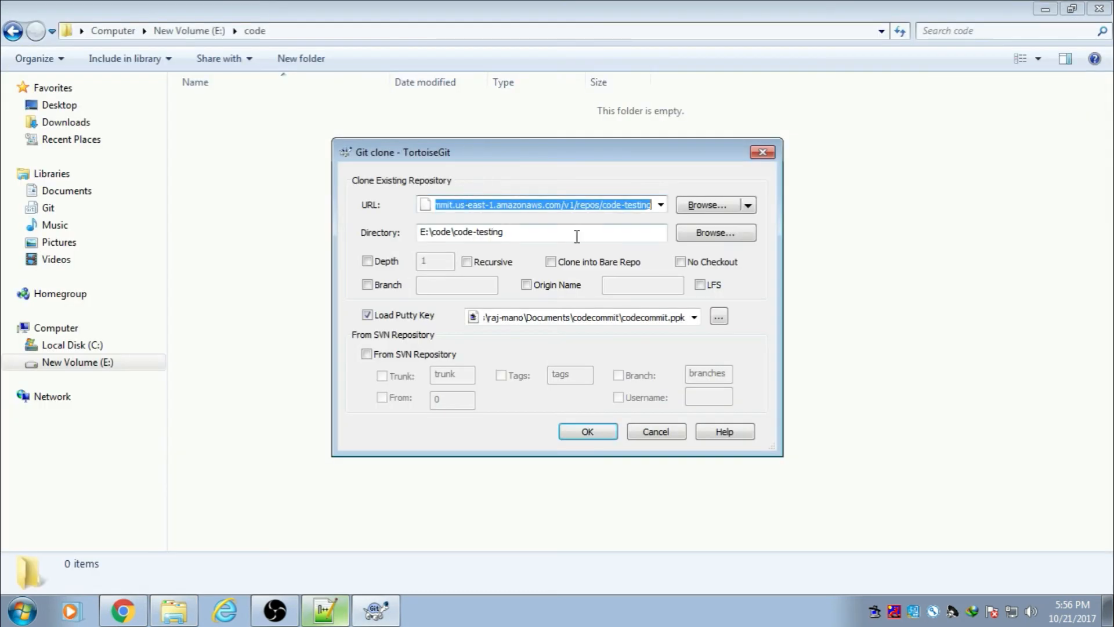
text(APKAJFI4F37TSAX673YQ)
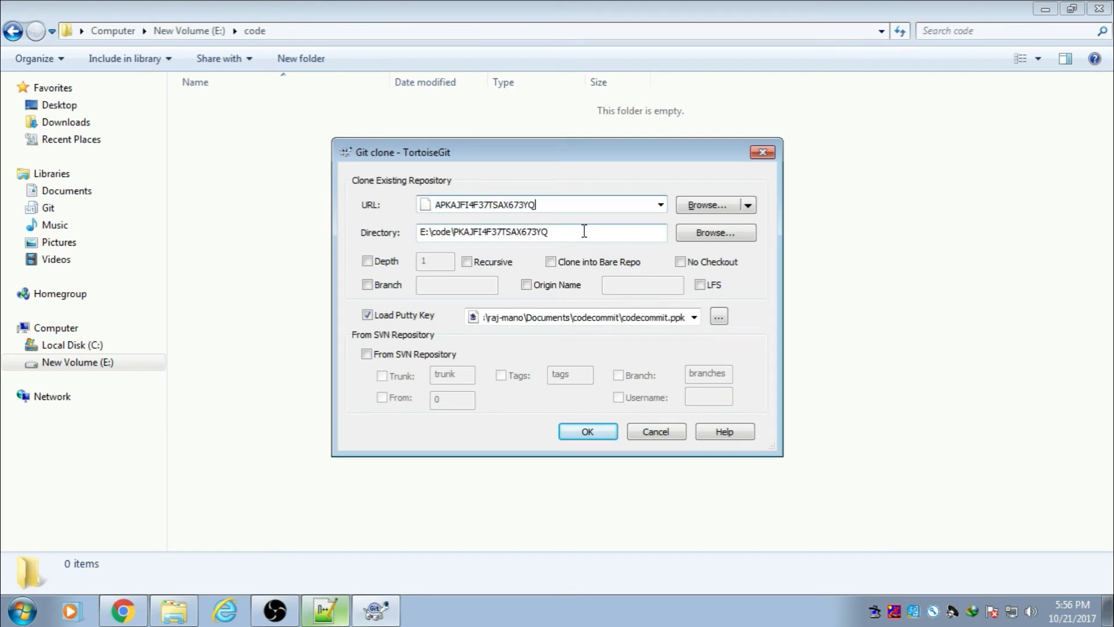
key(ctrl+z)
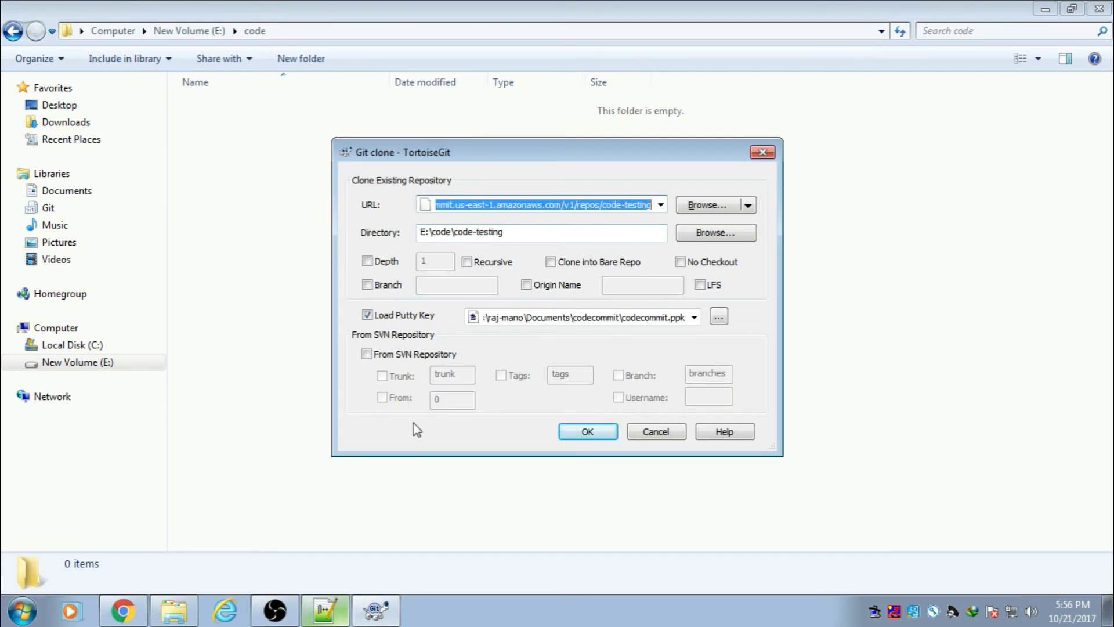
click(325, 611)
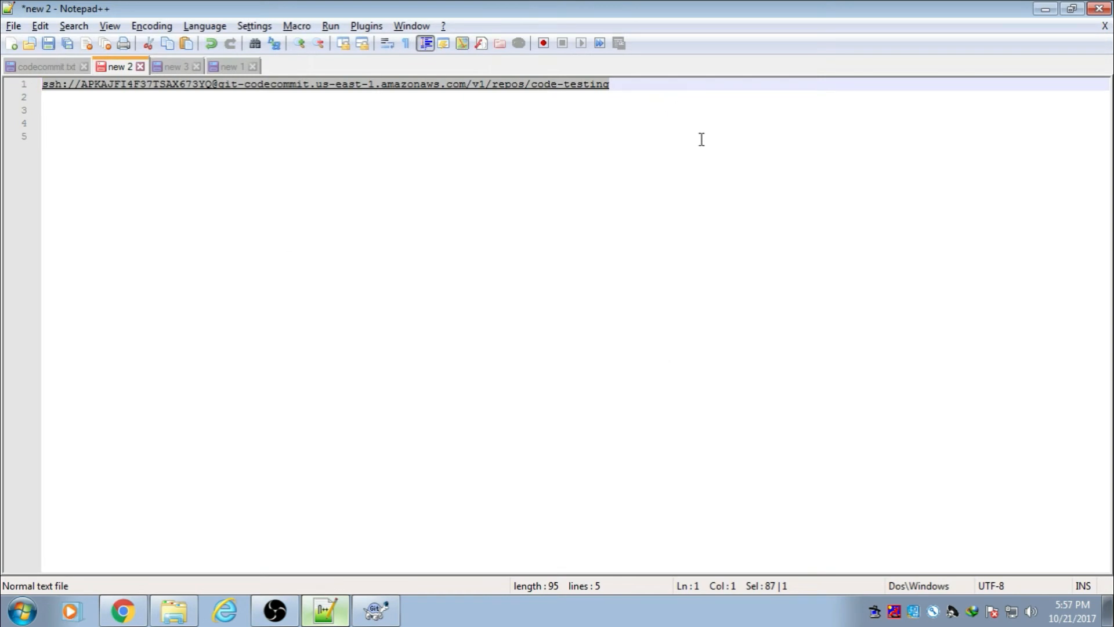
click(376, 610)
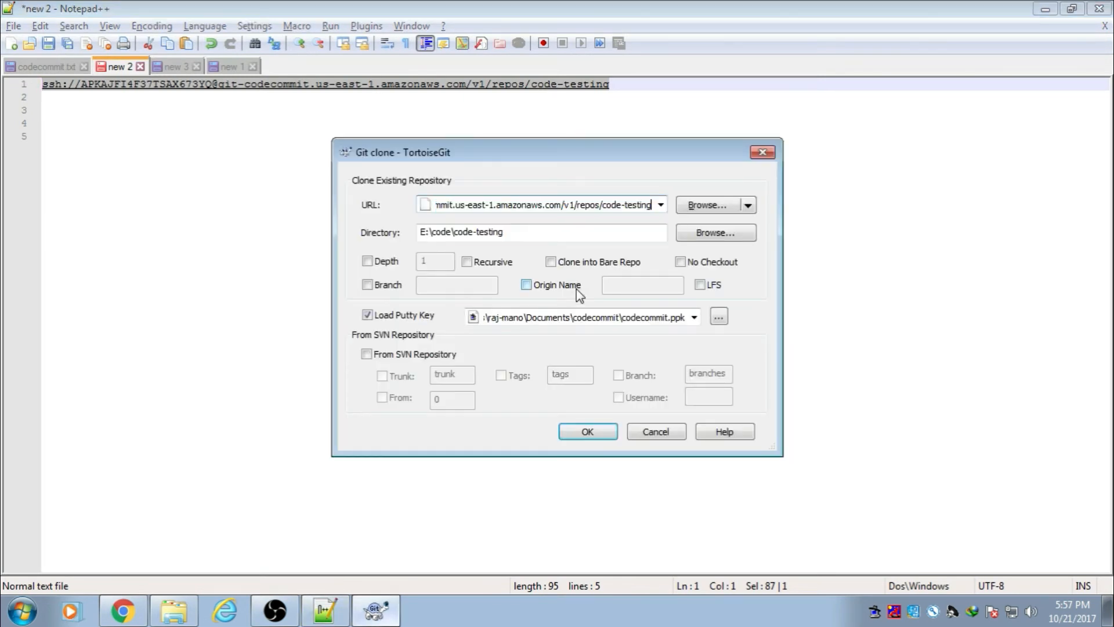
Step: Keep directory E:\code\code-testing, load the codecommit.ppk key, and run the clone
click(703, 242)
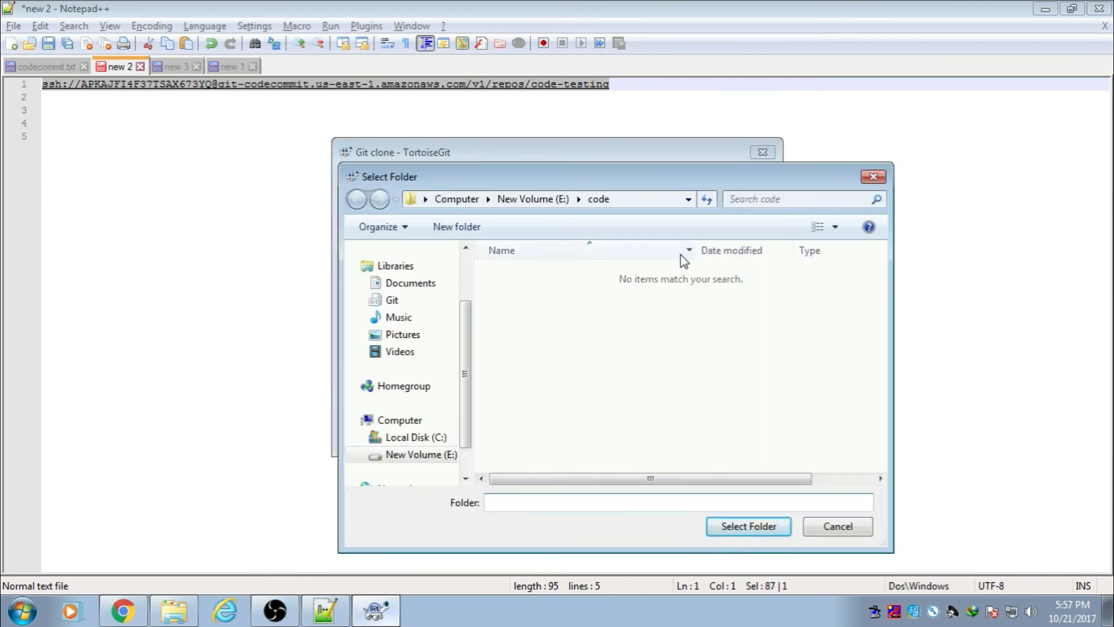
click(850, 527)
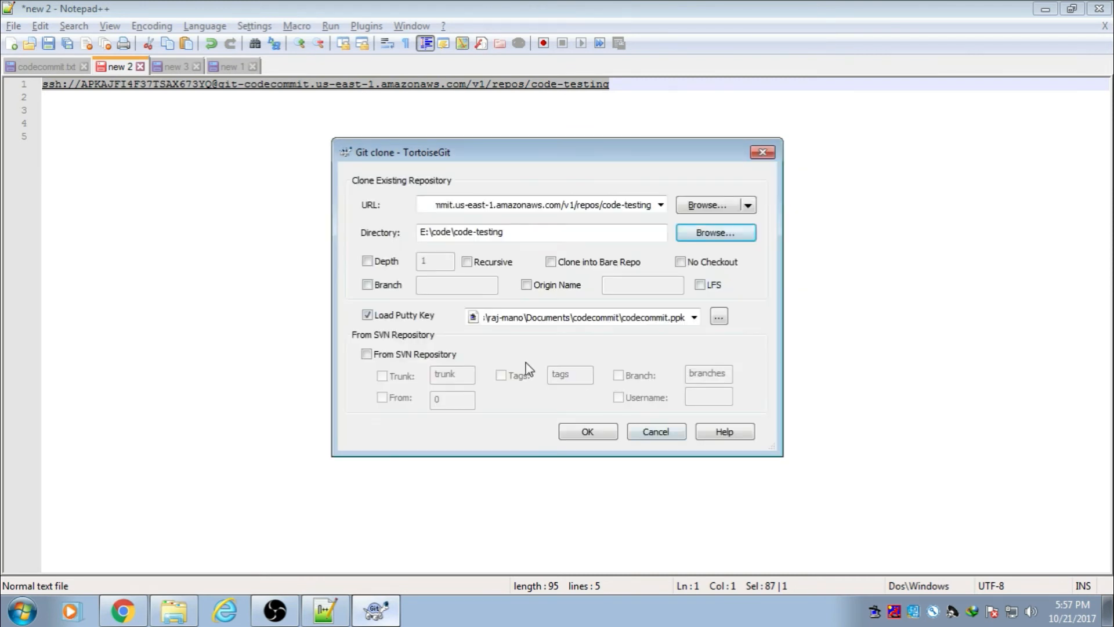
click(719, 317)
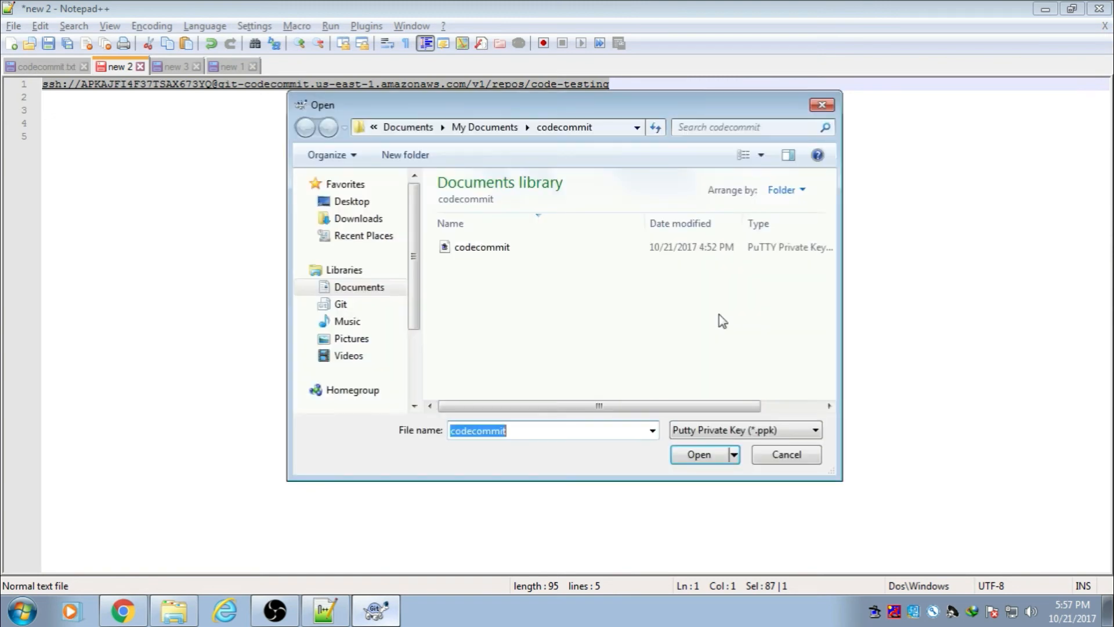
click(510, 249)
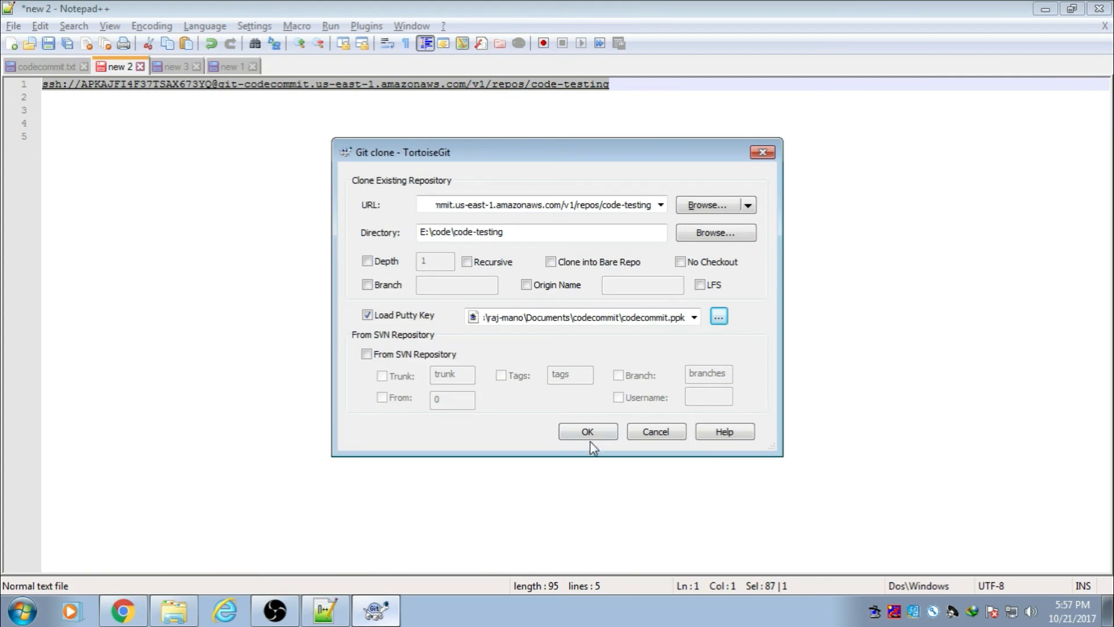
click(588, 431)
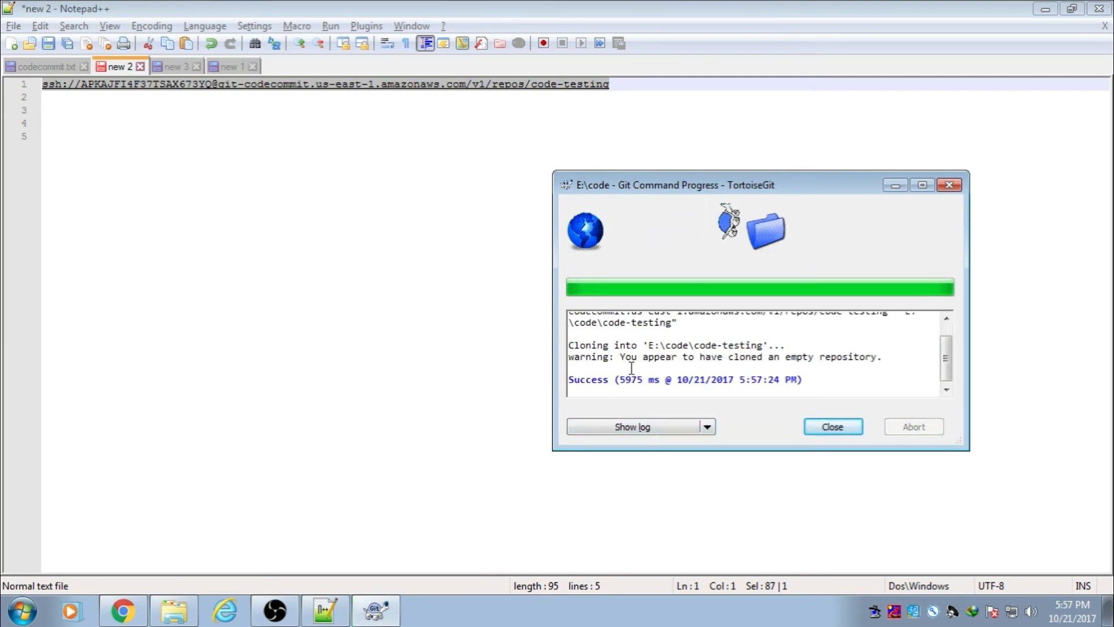
click(833, 428)
Step: Open the cloned code-testing folder and launch cmd from the Start menu
click(1044, 10)
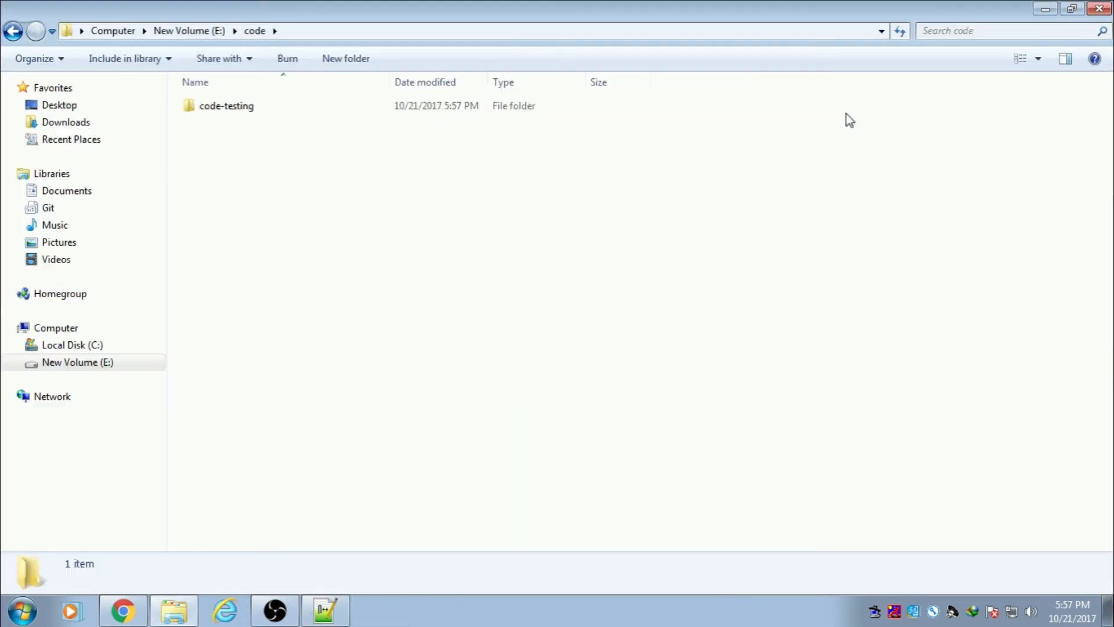
double_click(239, 110)
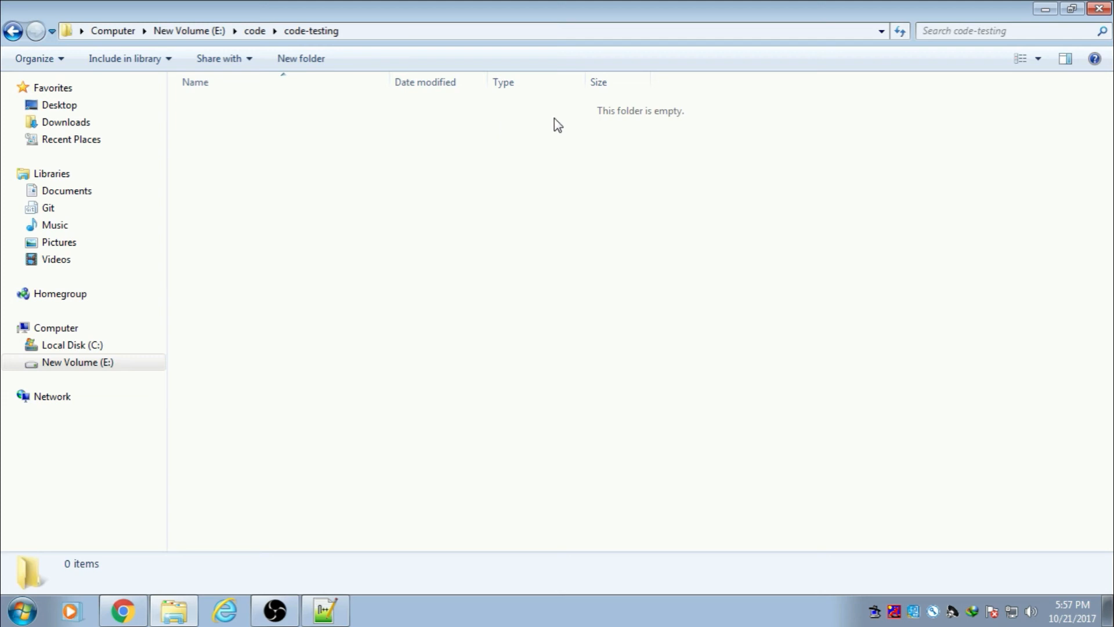
click(22, 610)
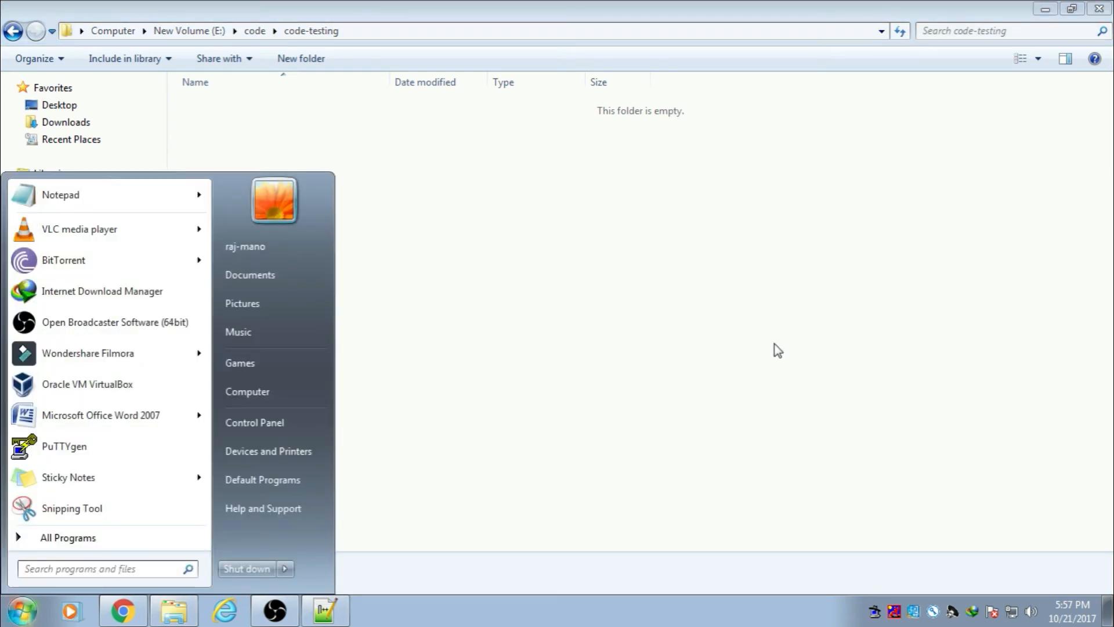
text(cmd)
key(Return)
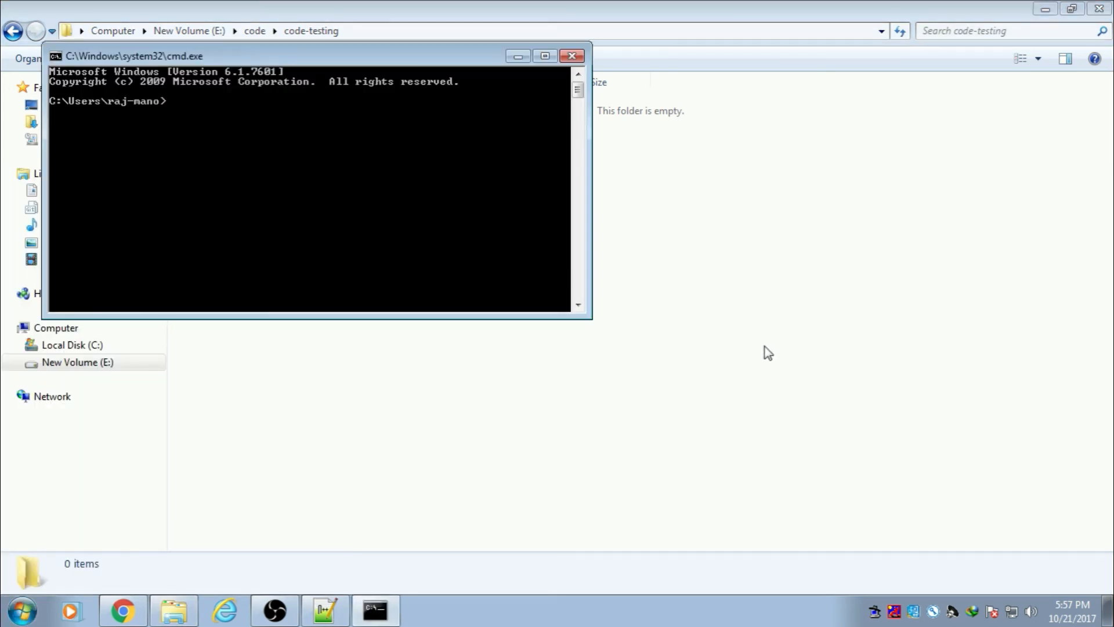
Step: Switch the prompt to drive E: and into the code-testing folder, then try ll
text(e:)
key(Return)
key(Return)
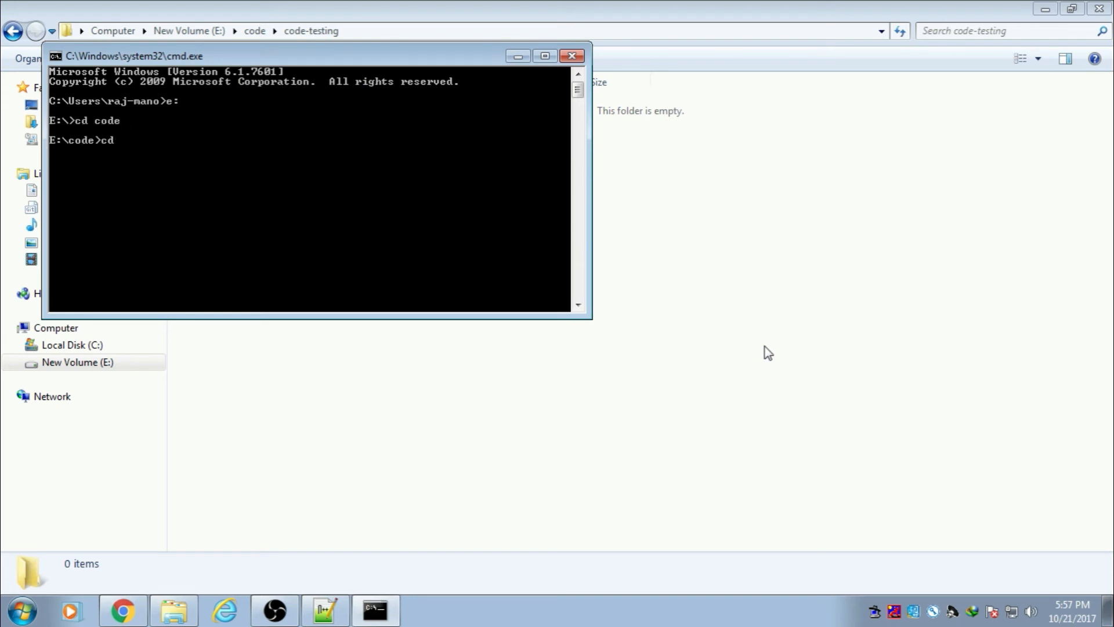
text(cd co)
key(Tab)
key(Return)
text(ll)
key(Return)
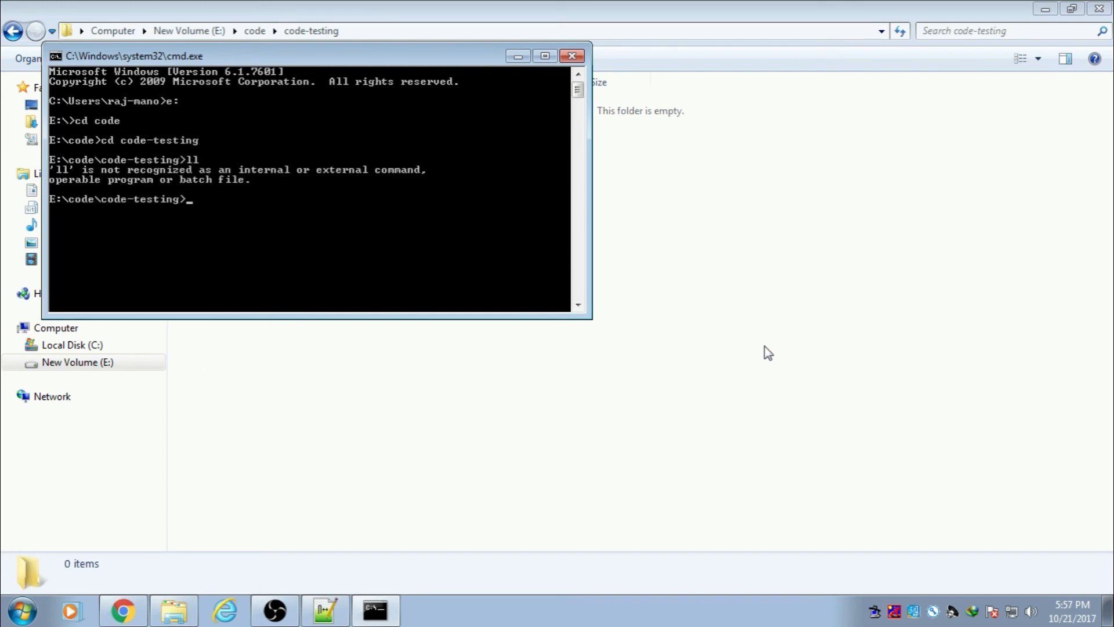
Step: Copy the git config user.email command from codecommit.txt and run it in cmd
click(325, 611)
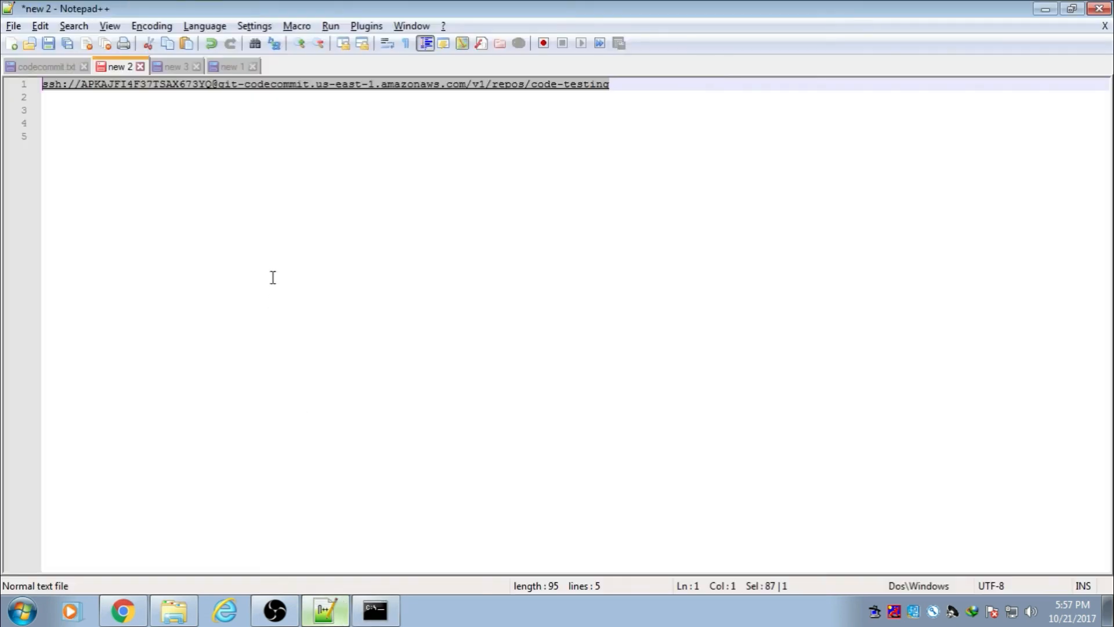
click(69, 69)
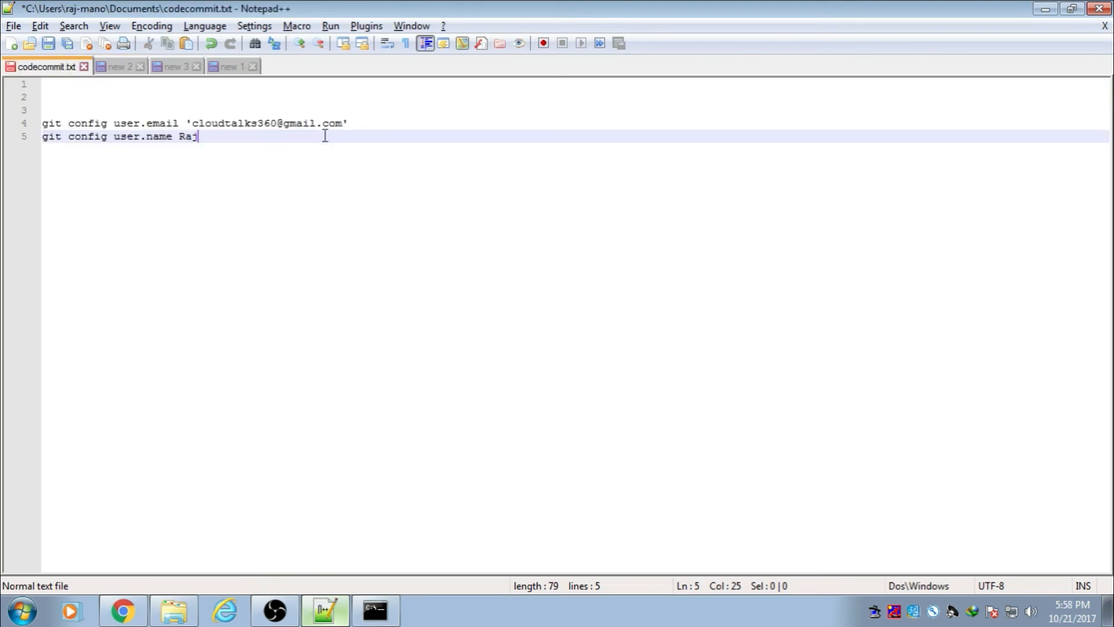
drag(356, 122, 42, 123)
key(ctrl+c)
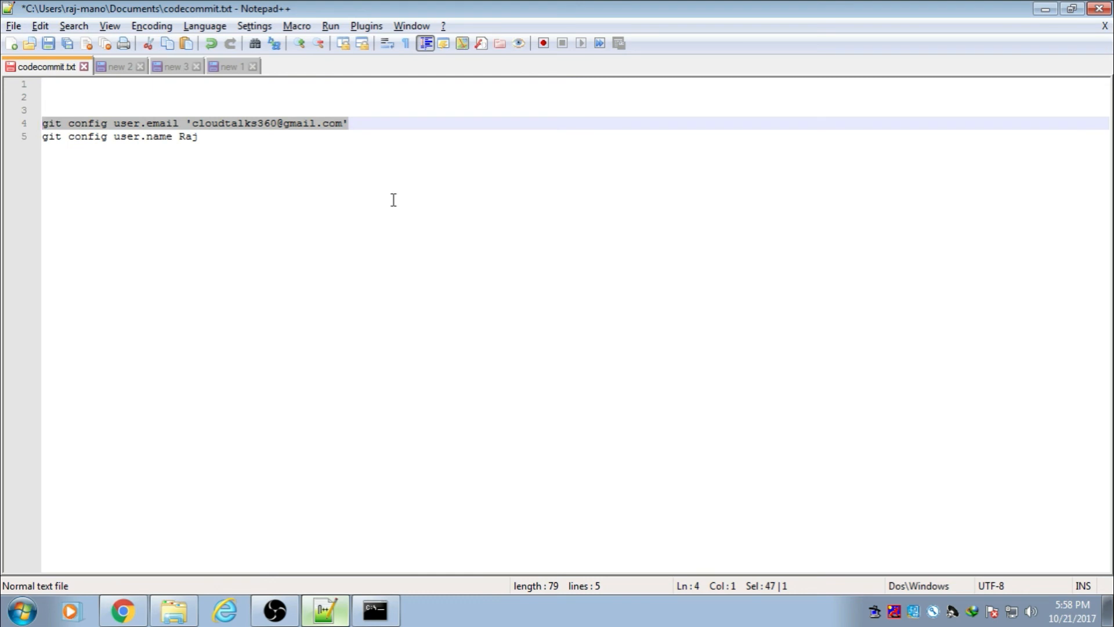
click(375, 610)
right_click(312, 236)
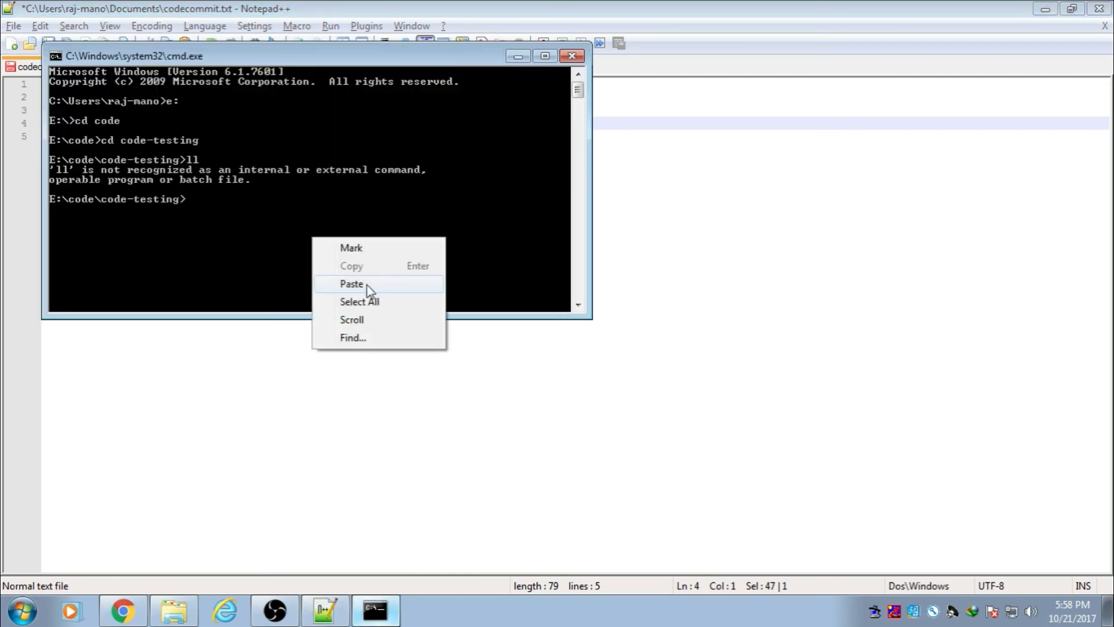
click(367, 285)
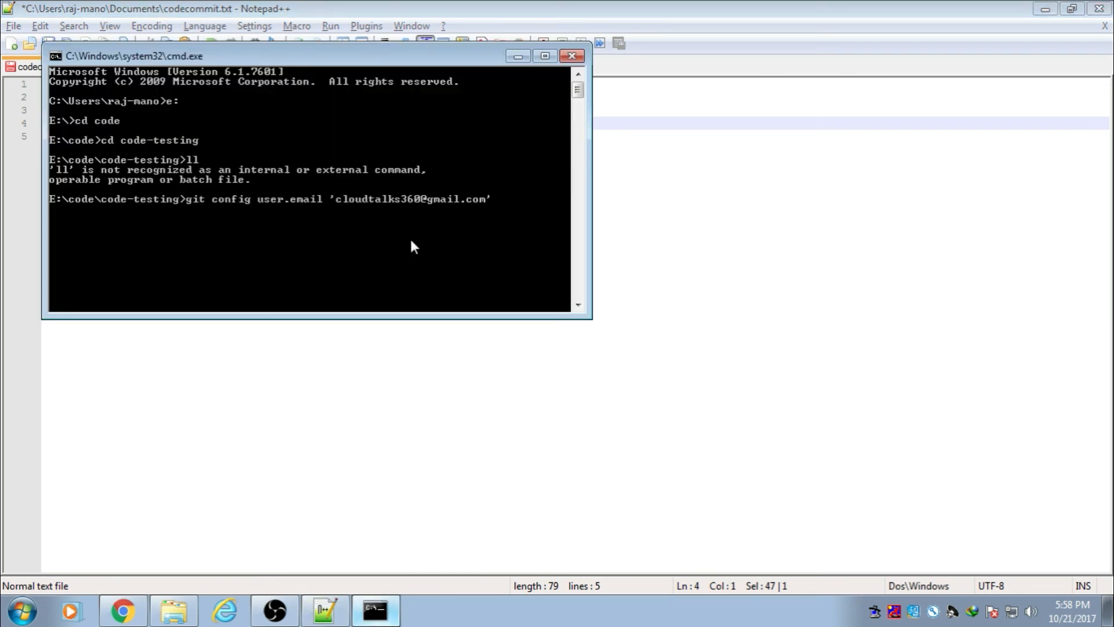
key(Return)
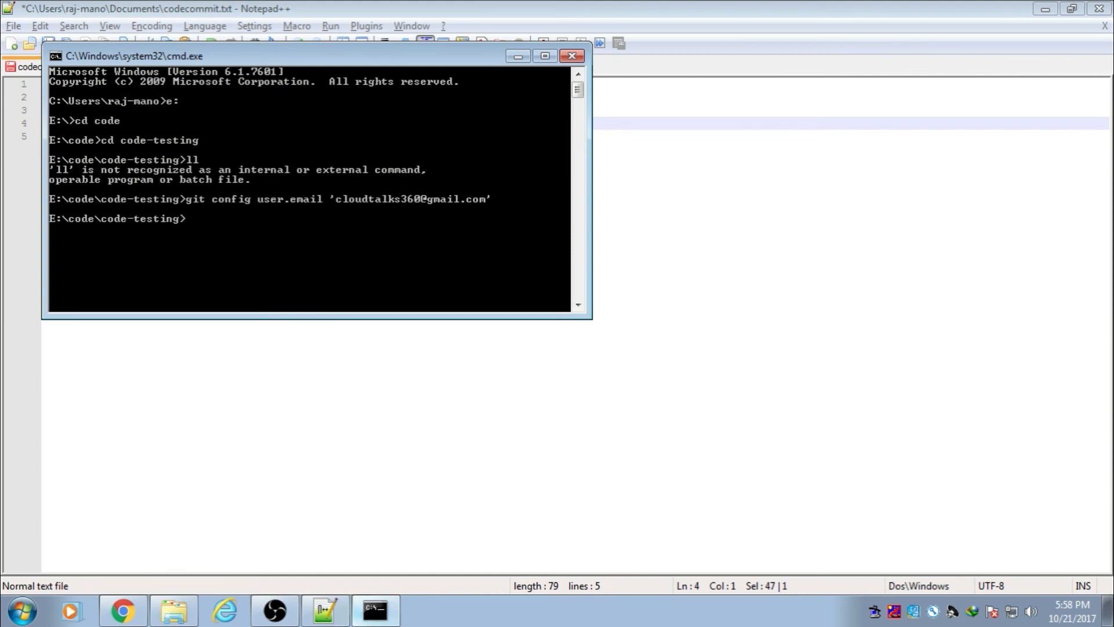
Step: Copy the git config user.name command from the notes and run it in cmd
click(325, 610)
drag(206, 139, 40, 139)
key(ctrl+c)
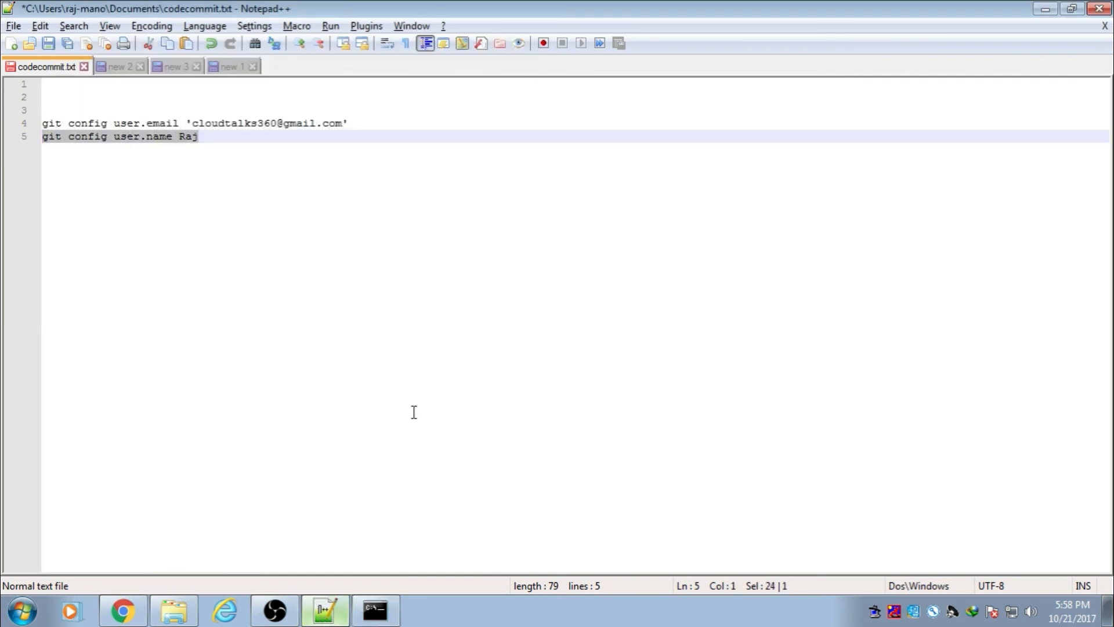
click(374, 610)
right_click(298, 265)
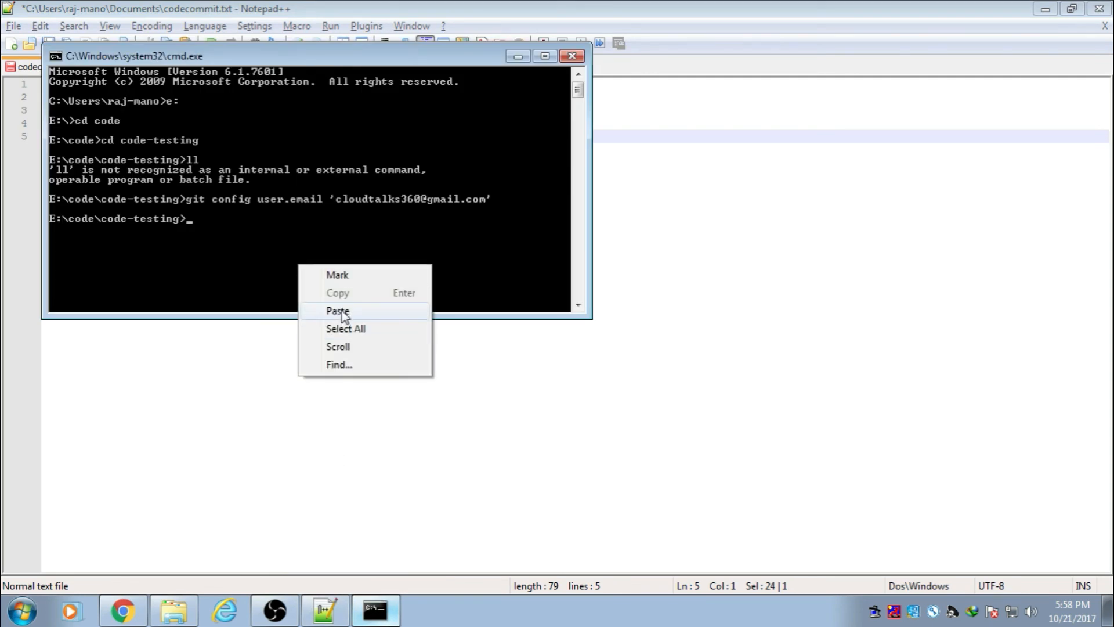
click(335, 311)
key(Return)
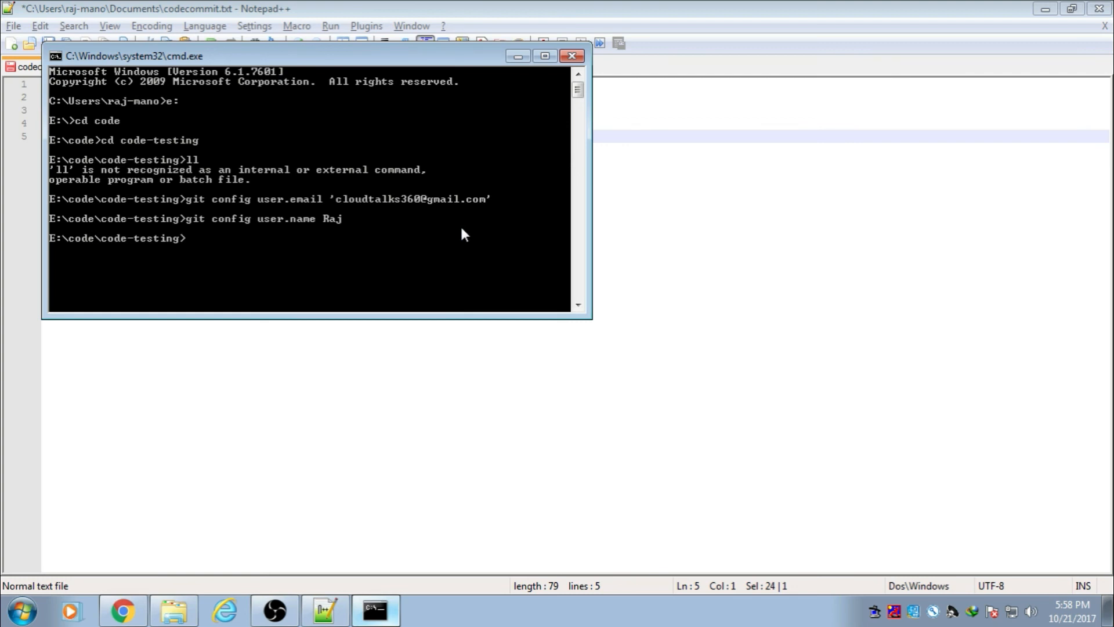
Step: Create a new text document named test in the code-testing folder
click(517, 56)
click(177, 611)
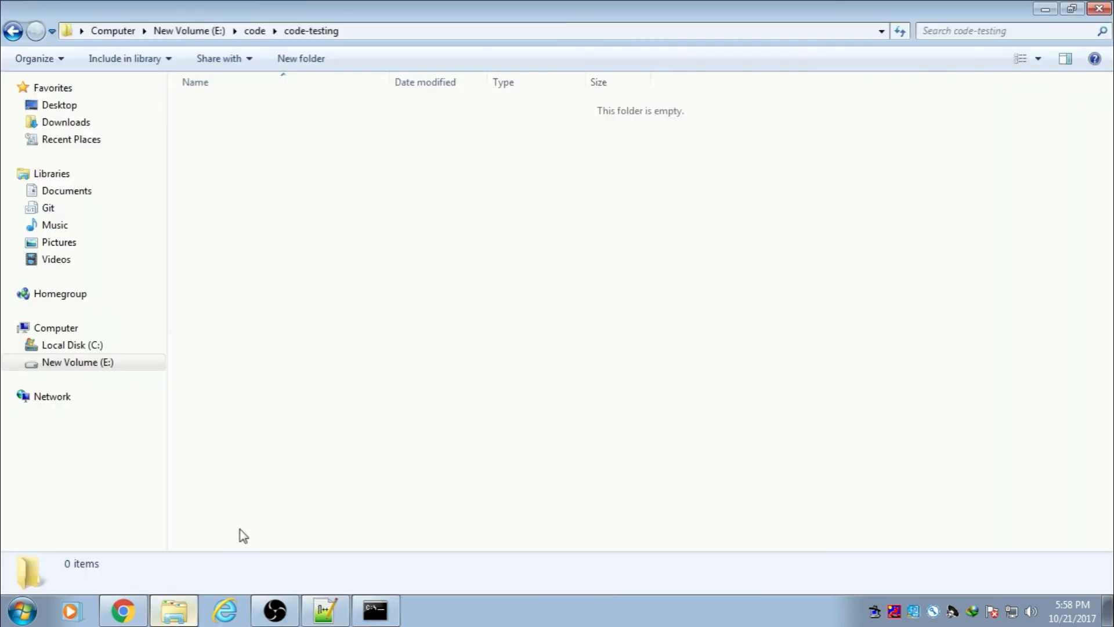
right_click(340, 144)
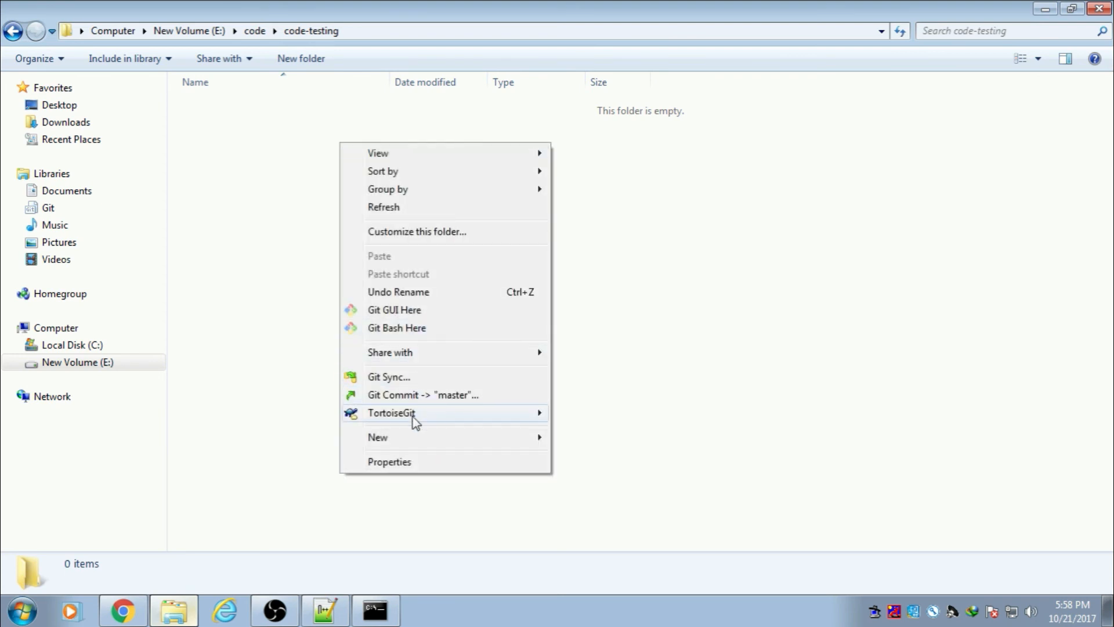
mouse_move(445, 439)
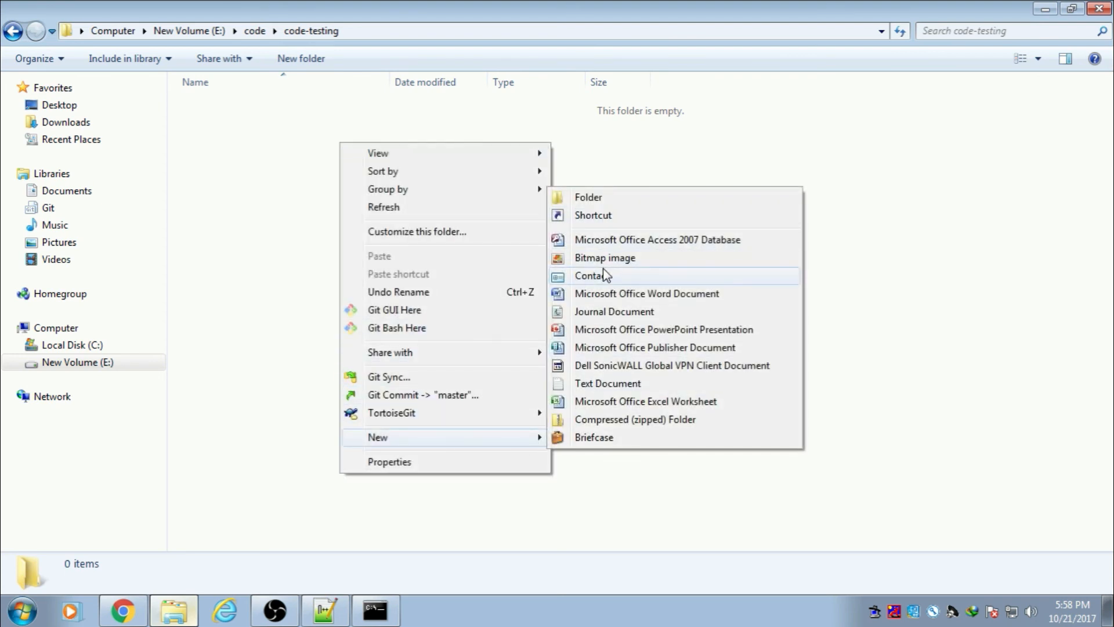
click(605, 384)
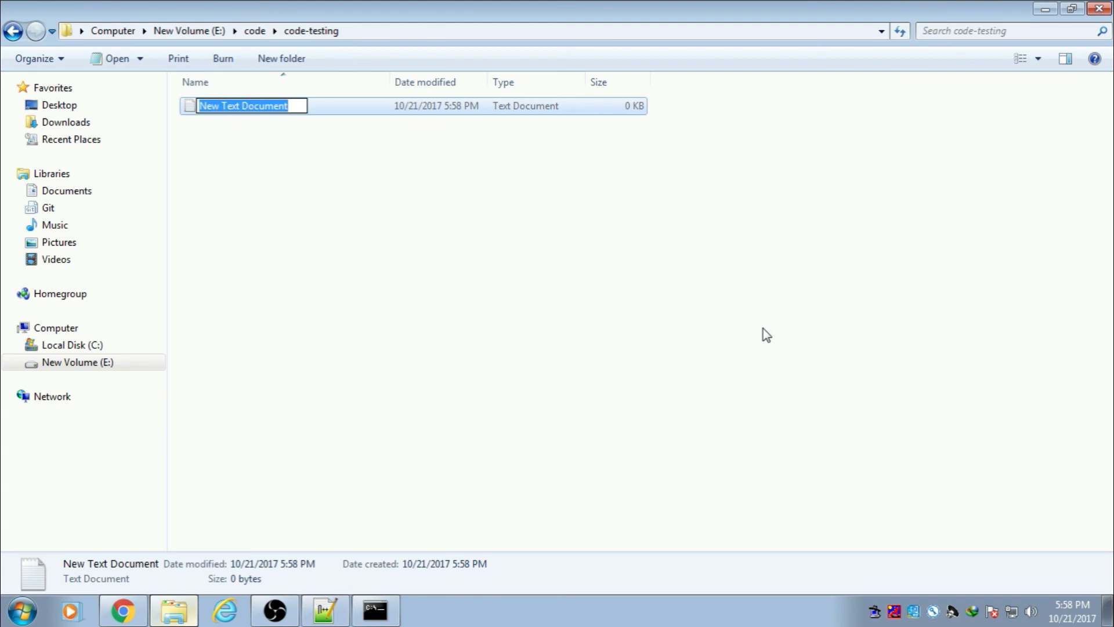
key(BackSpace)
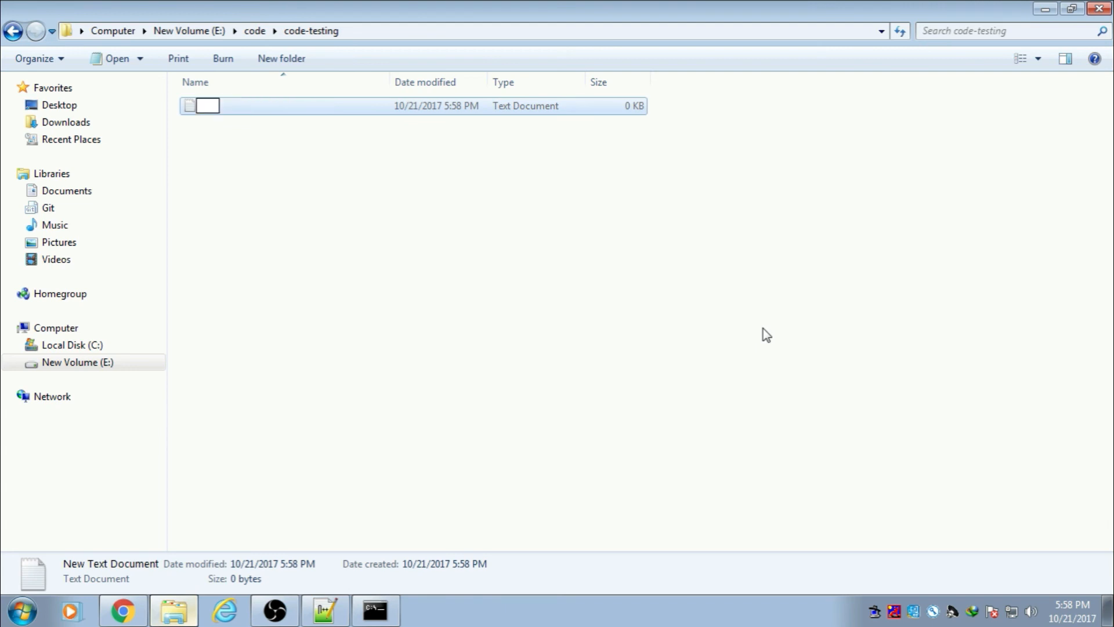
text(test)
key(Return)
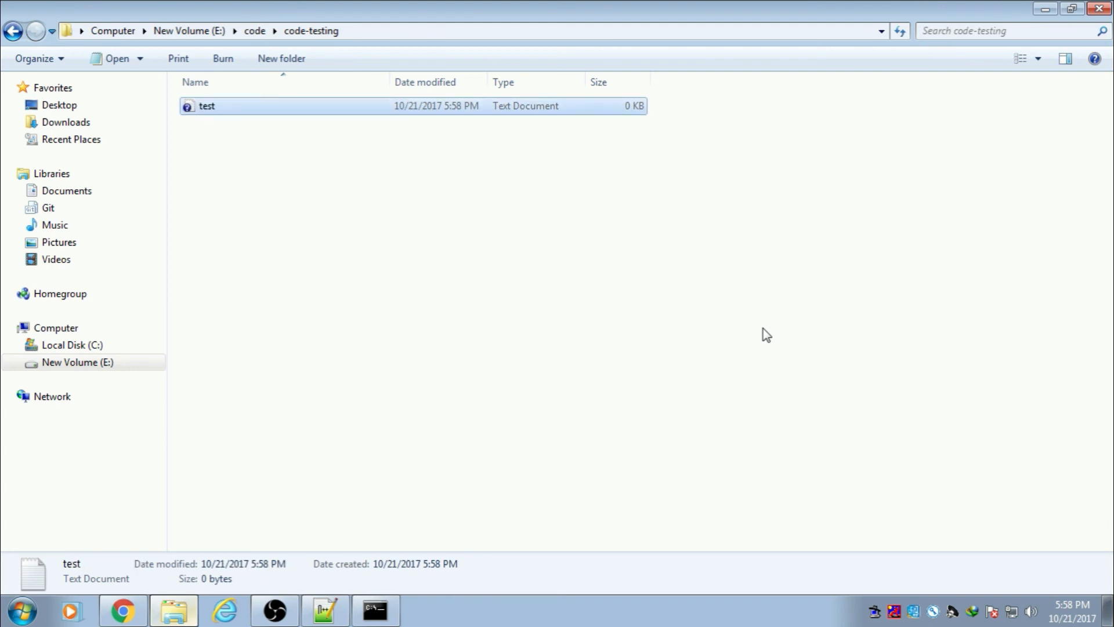
Step: Open test.txt, enter the line 'All is well', and save it
key(Return)
text(All)
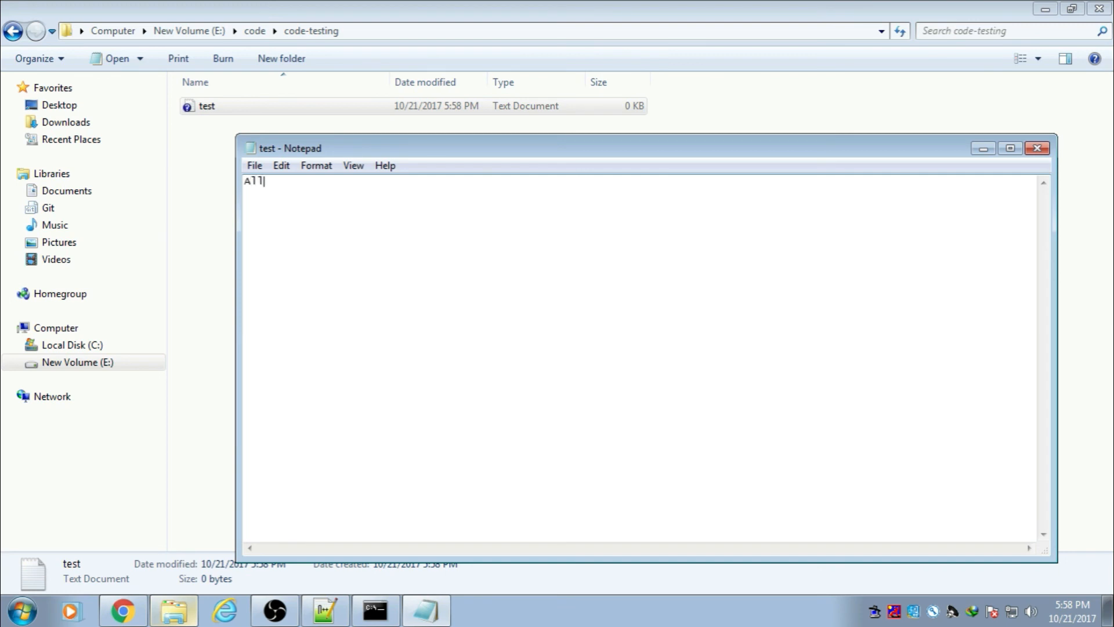
text( is well)
click(255, 166)
click(285, 221)
click(1037, 148)
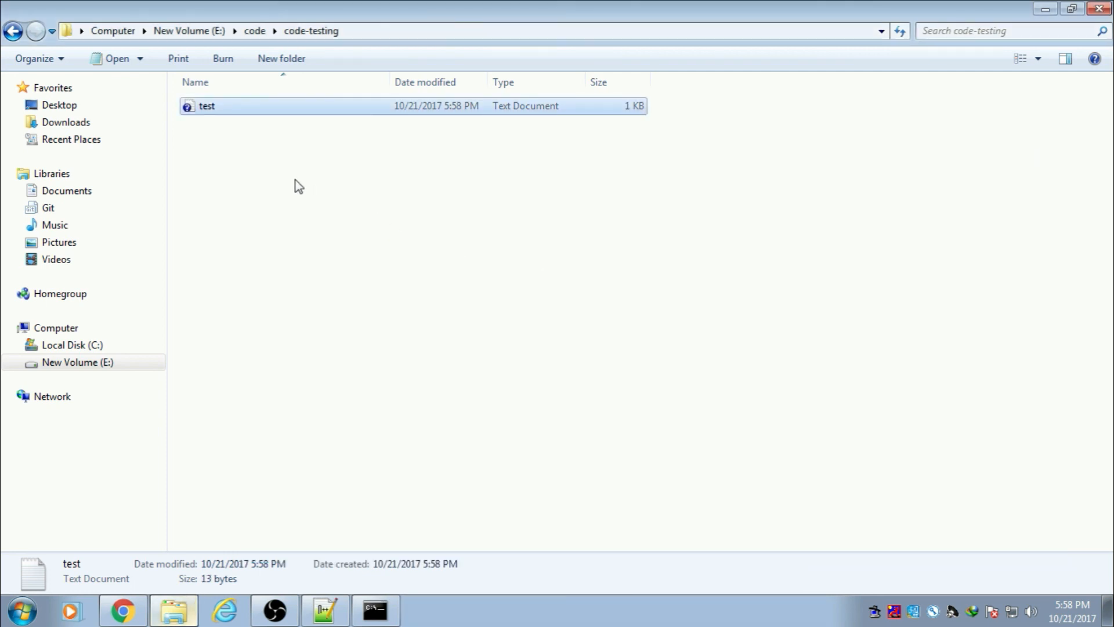
right_click(296, 180)
mouse_move(303, 189)
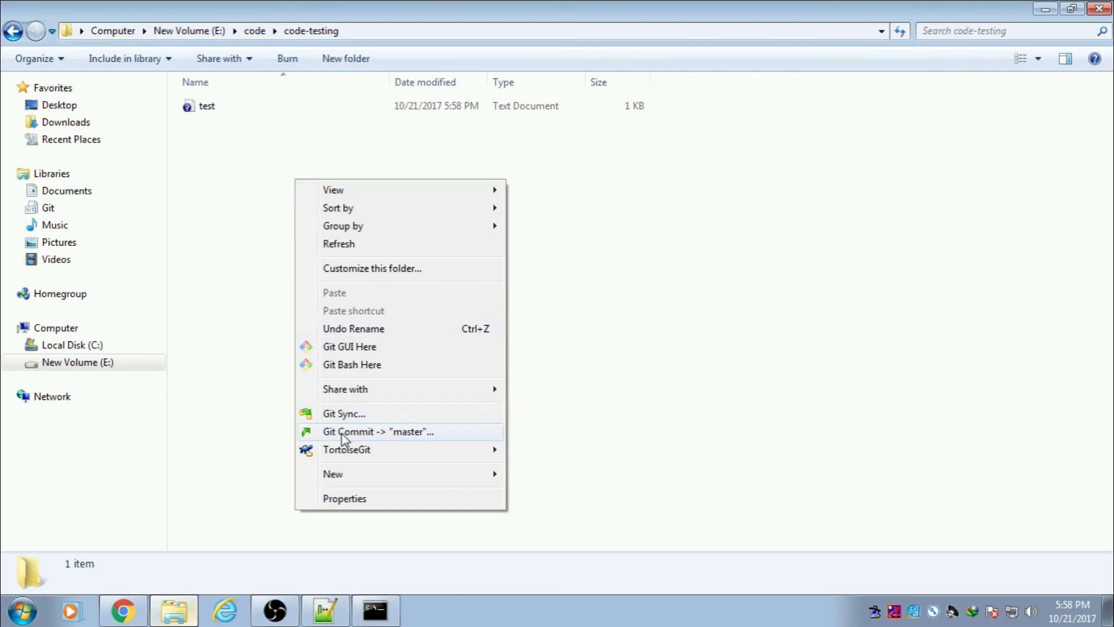
Step: Tick test.txt, commit it on master with message '1', then push master to origin
click(344, 435)
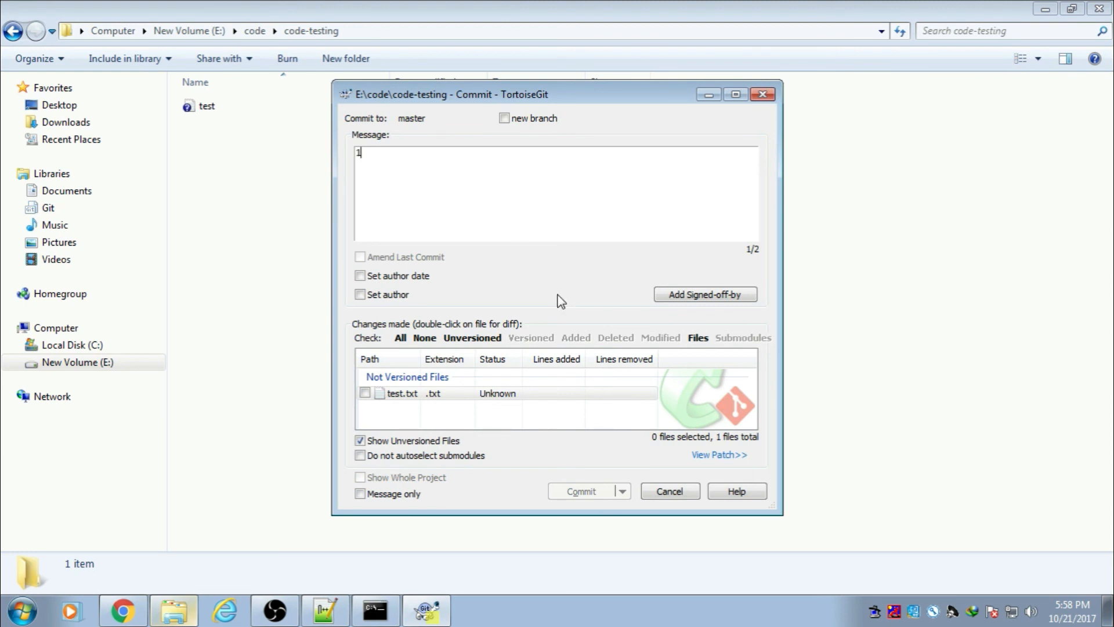
click(366, 394)
click(582, 492)
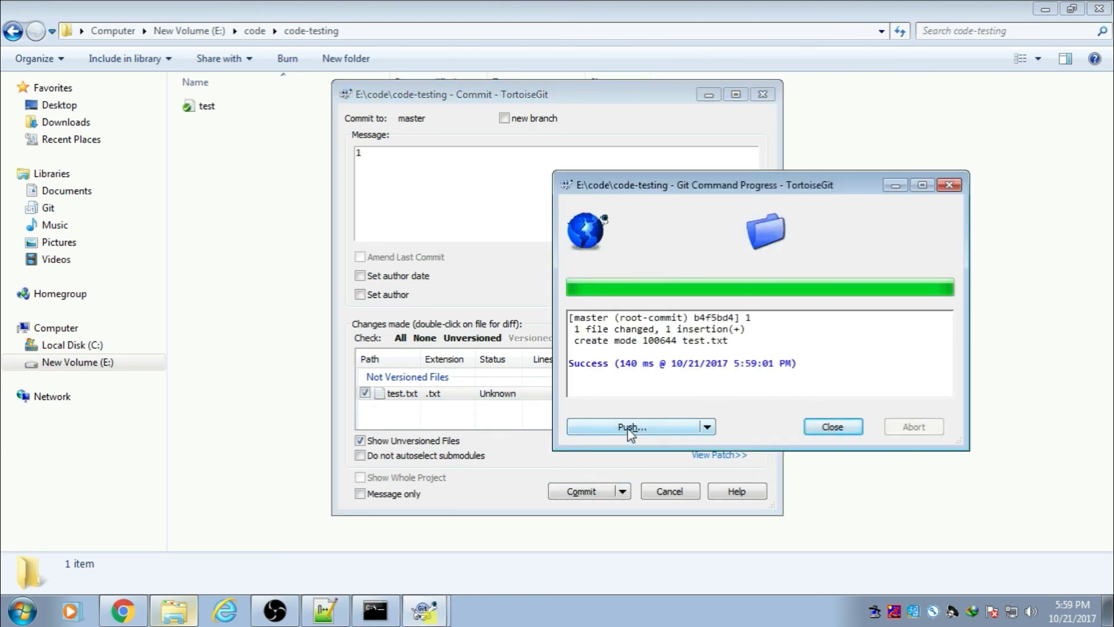
click(631, 428)
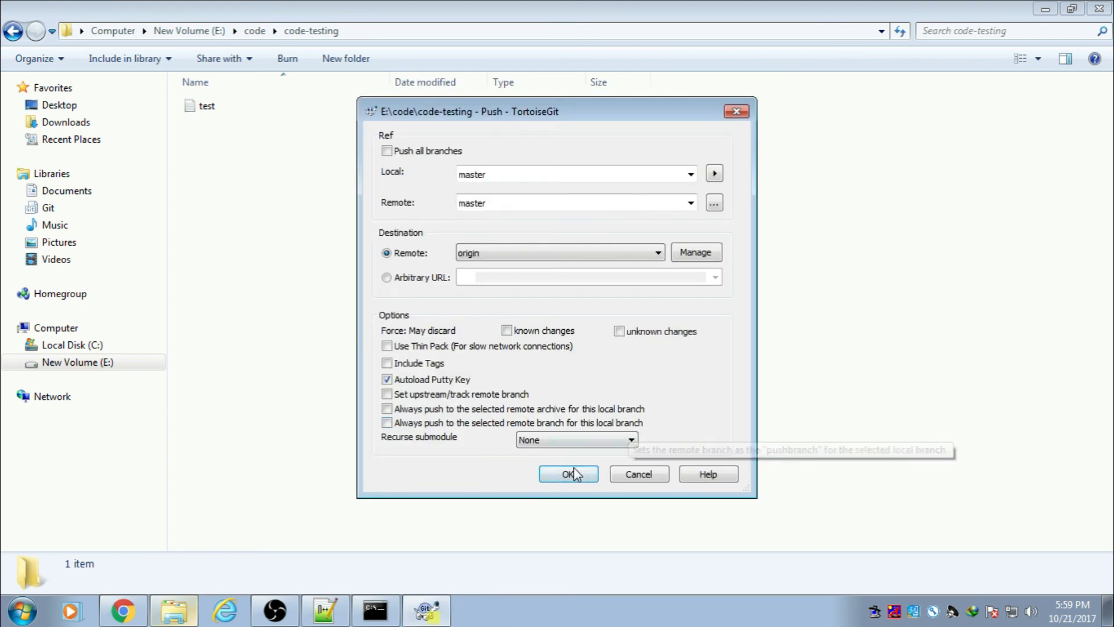
click(568, 474)
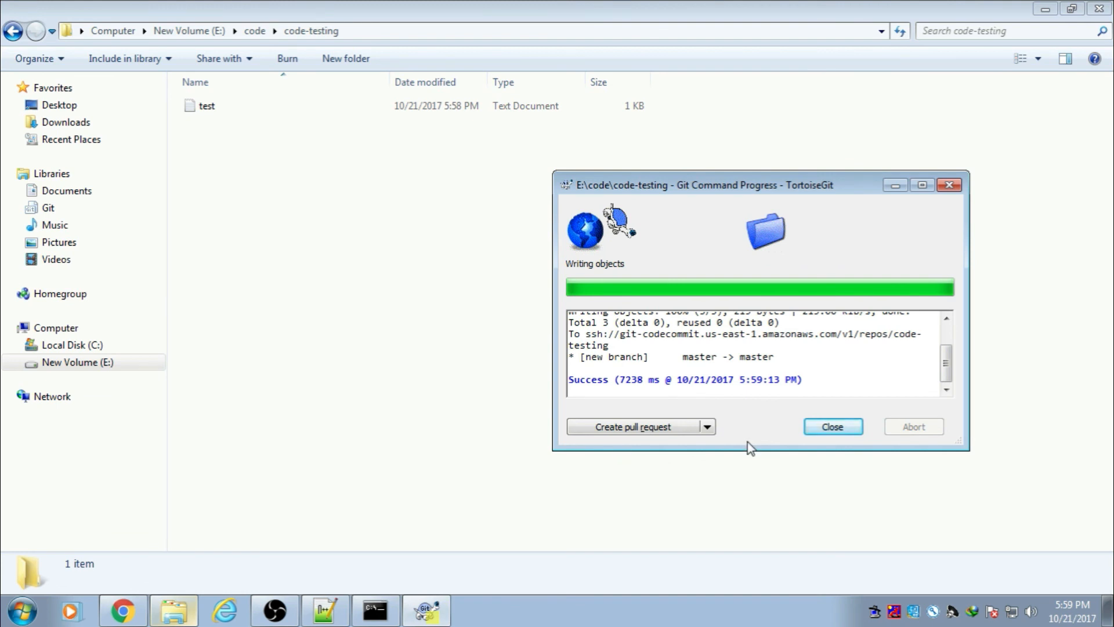
Step: Open the code-testing repository and view test.txt containing 'All is well'
click(841, 430)
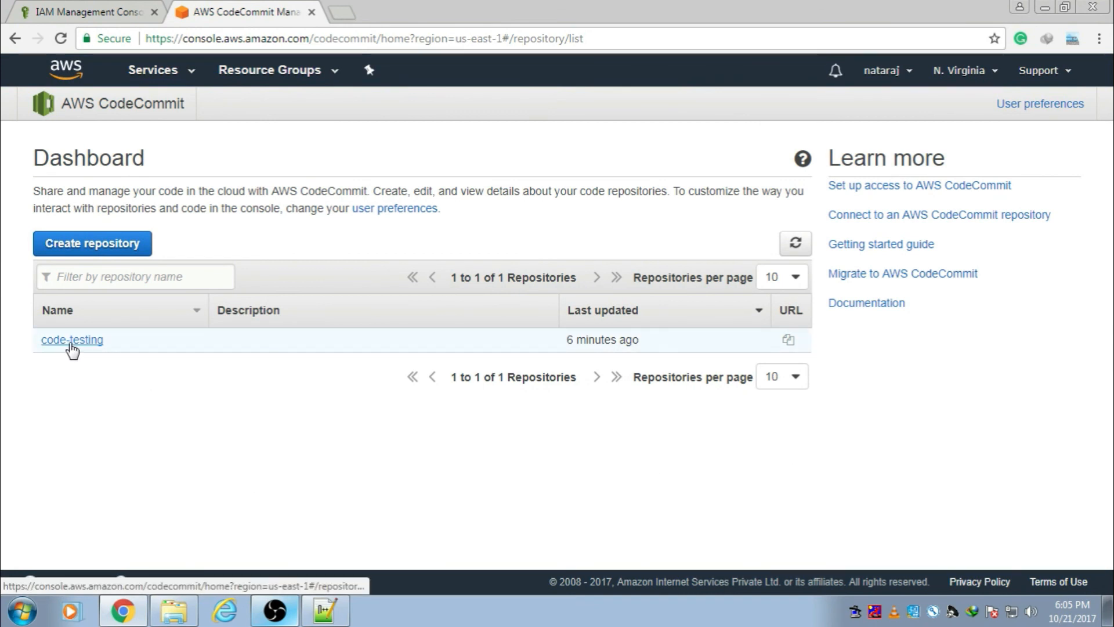
click(72, 340)
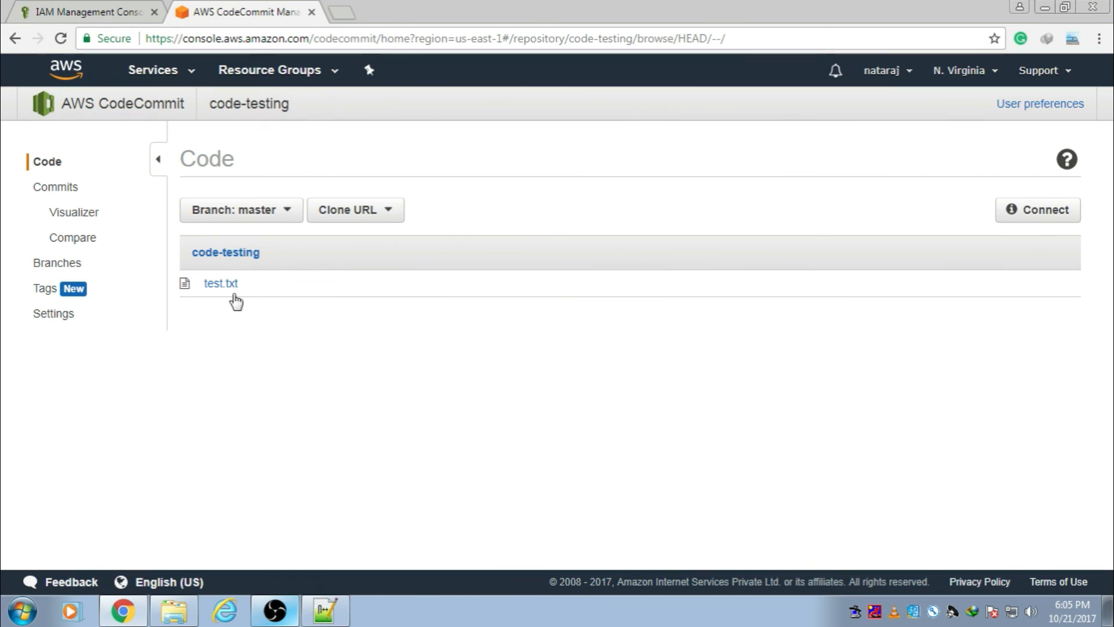
click(226, 288)
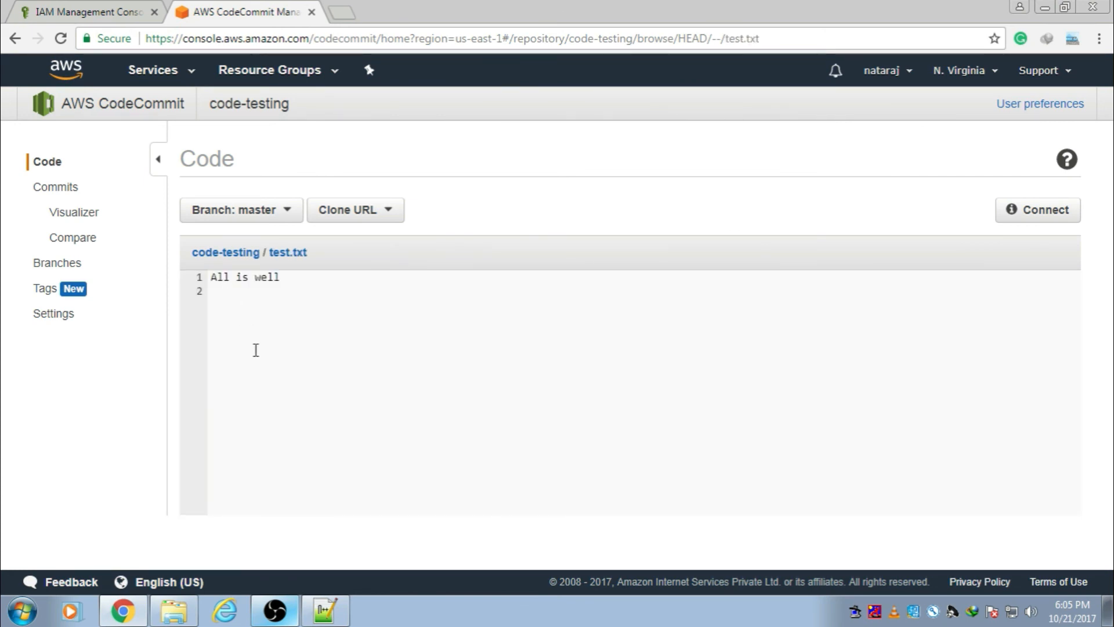
triple_click(209, 280)
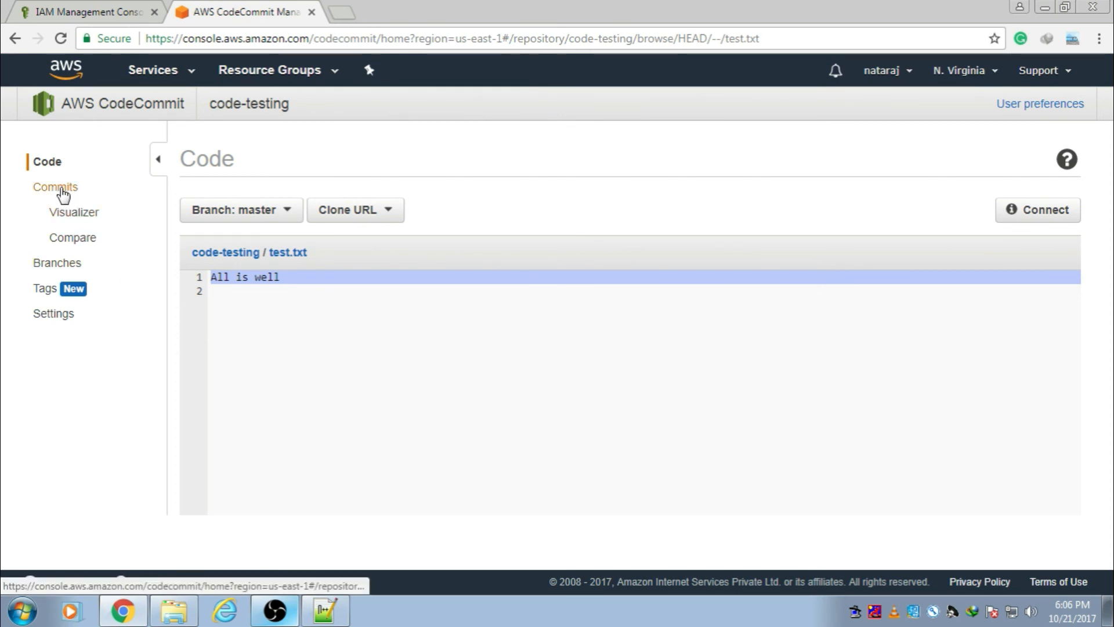
Step: View the Commits history and highlight the author line of commit 1
click(66, 196)
mouse_move(226, 324)
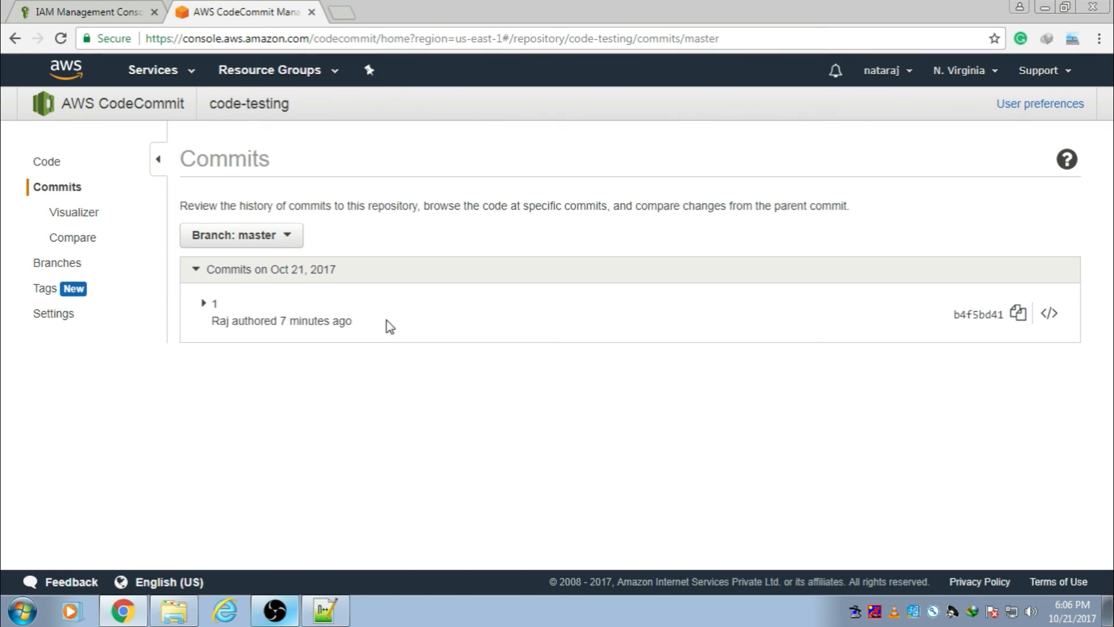
drag(386, 324, 214, 312)
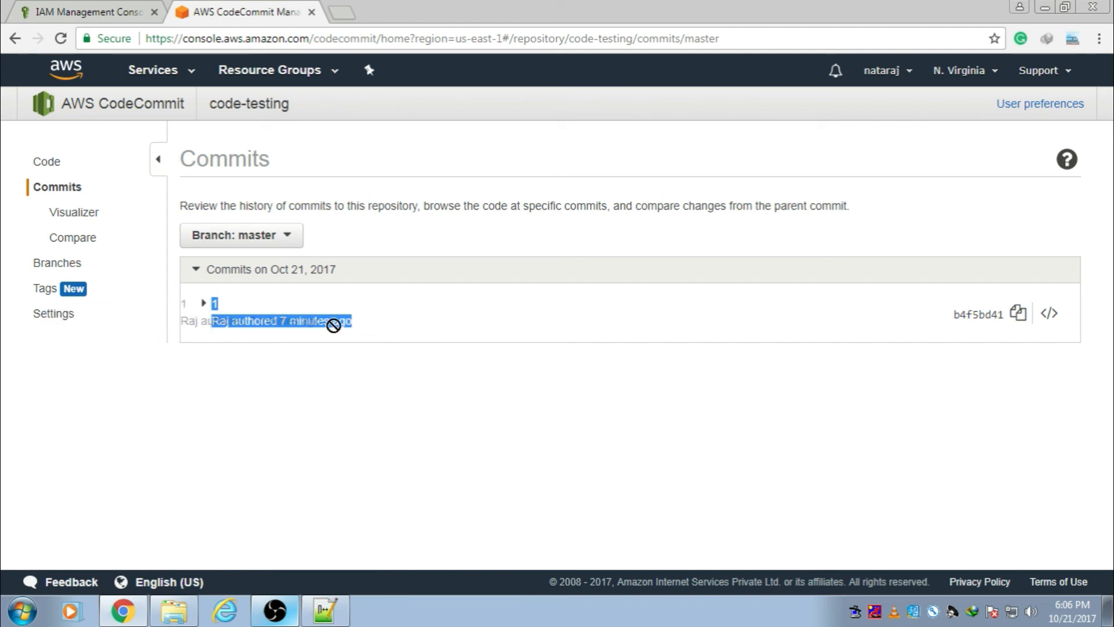
click(410, 331)
drag(351, 325, 213, 323)
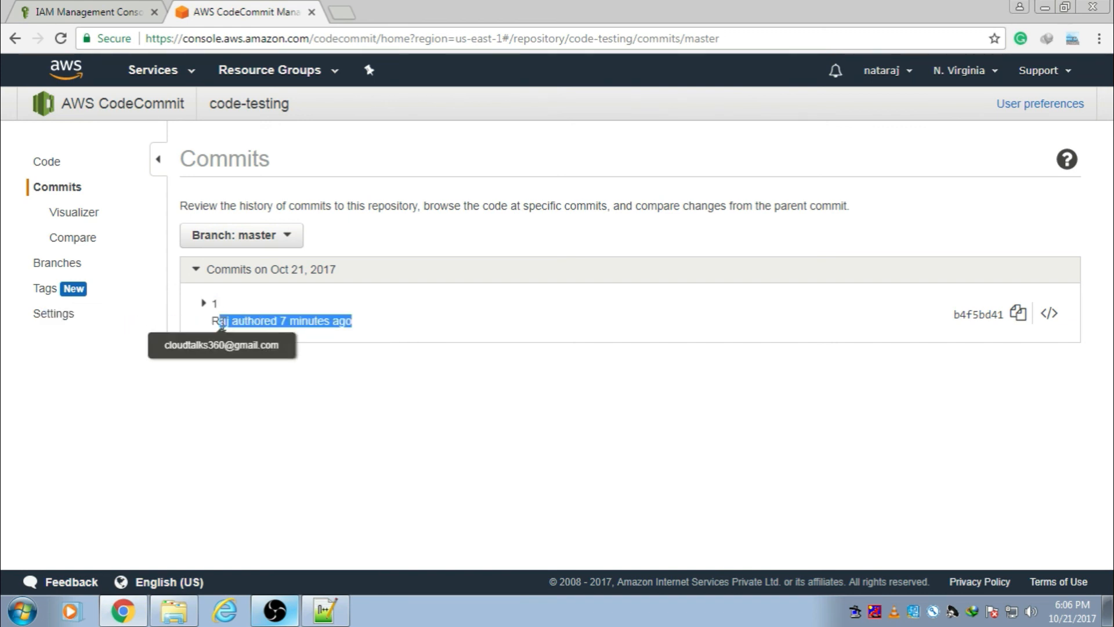